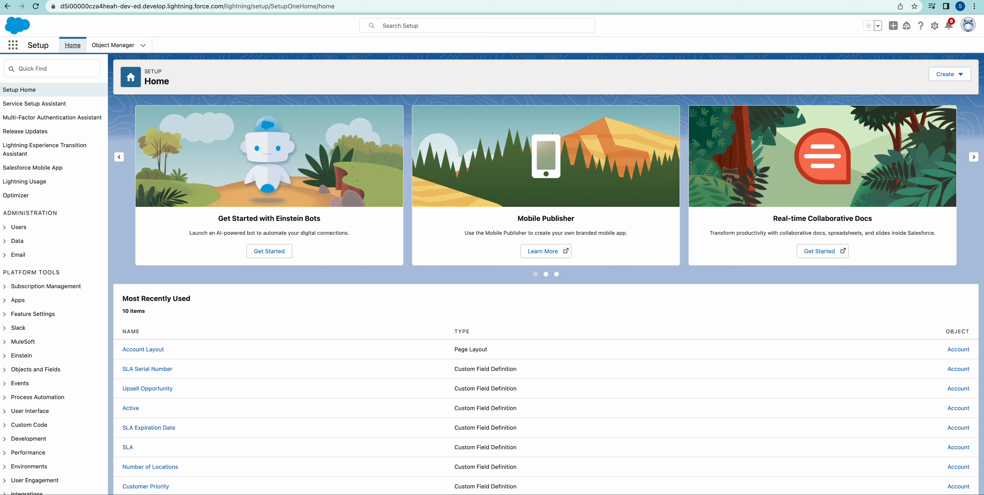
Launch My Trailhead Playground 1 from the challenge section of the Customize the Thank You Page unit.
click(191, 1)
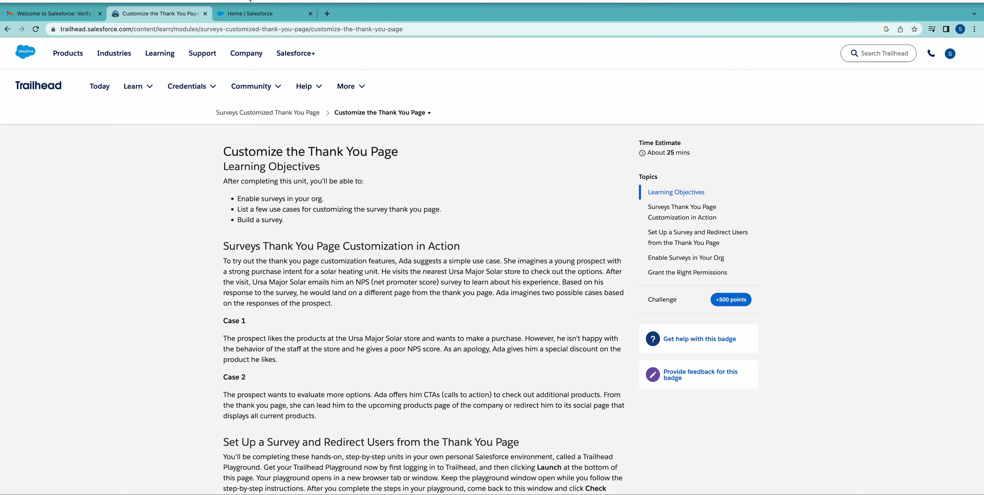
click(260, 14)
click(153, 13)
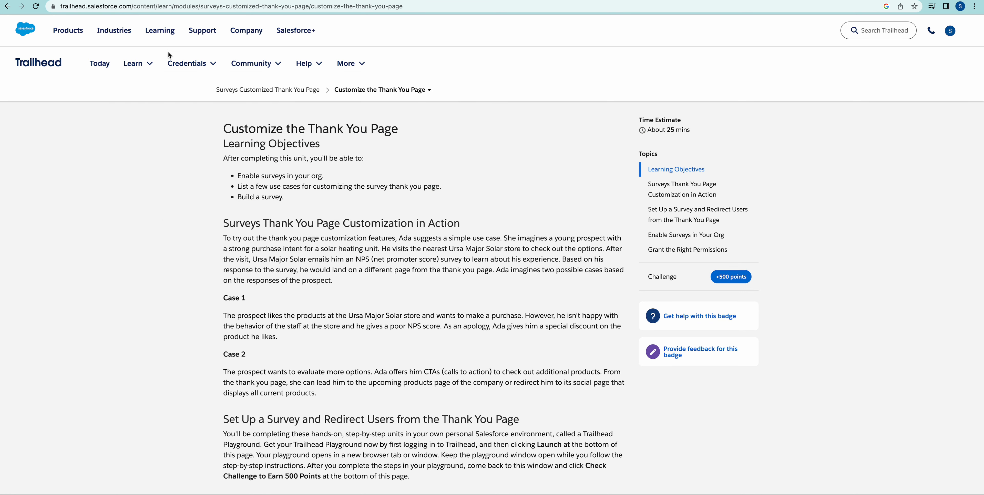
mouse_move(134, 64)
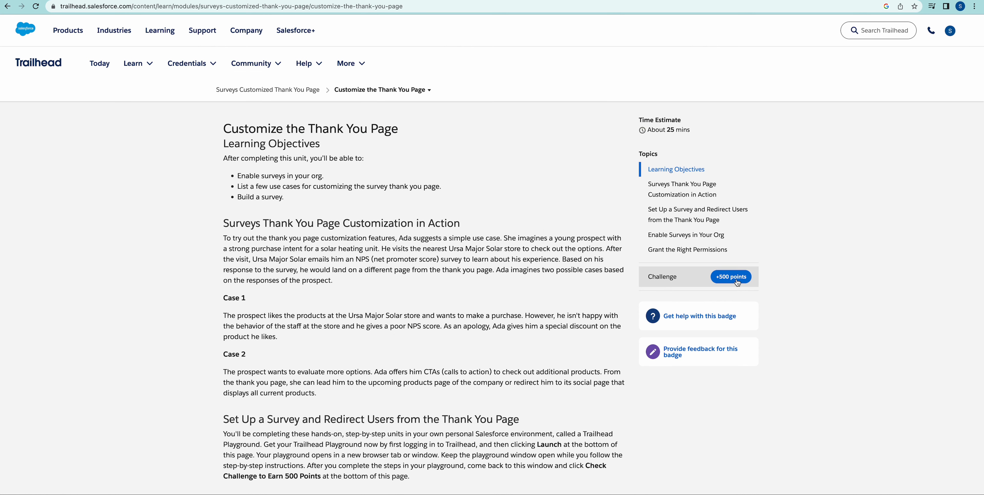
scroll(426, 269, down, 20)
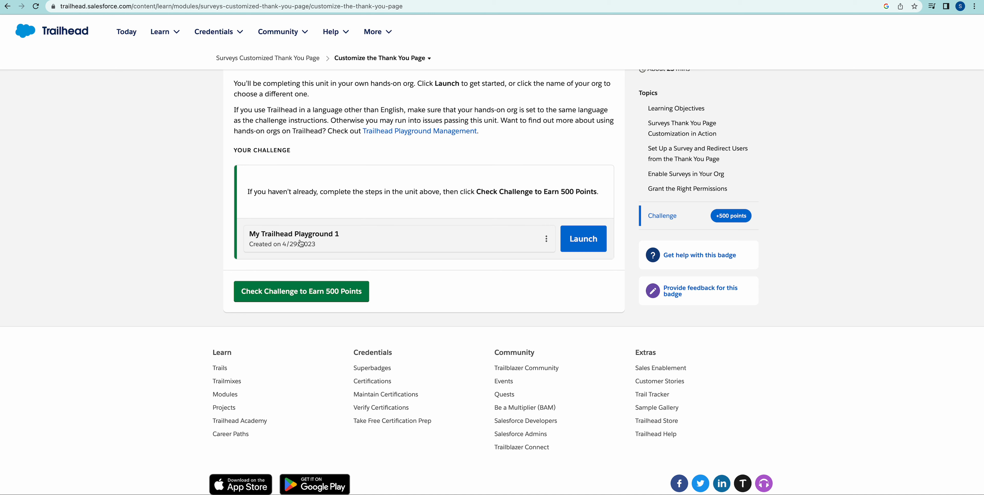
click(583, 246)
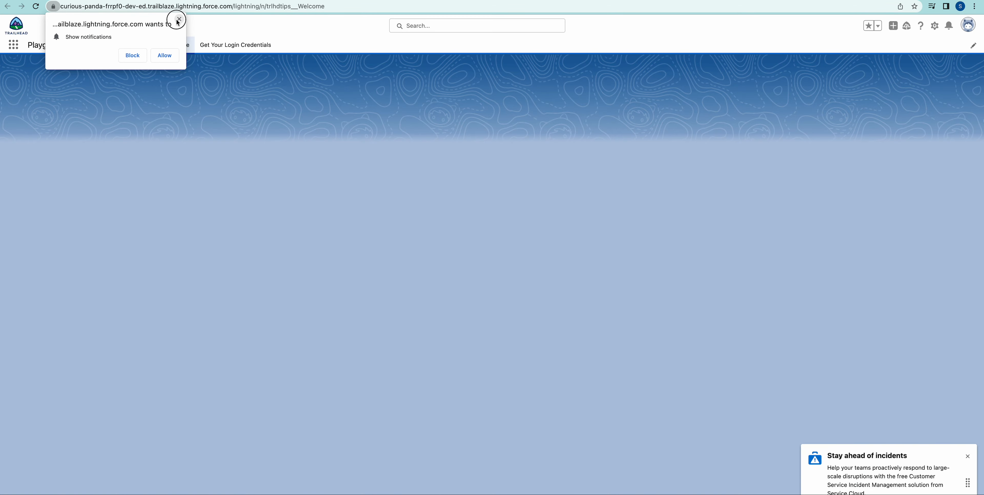
Dismiss the site's notification request and open Setup in the Trailhead playground.
click(177, 21)
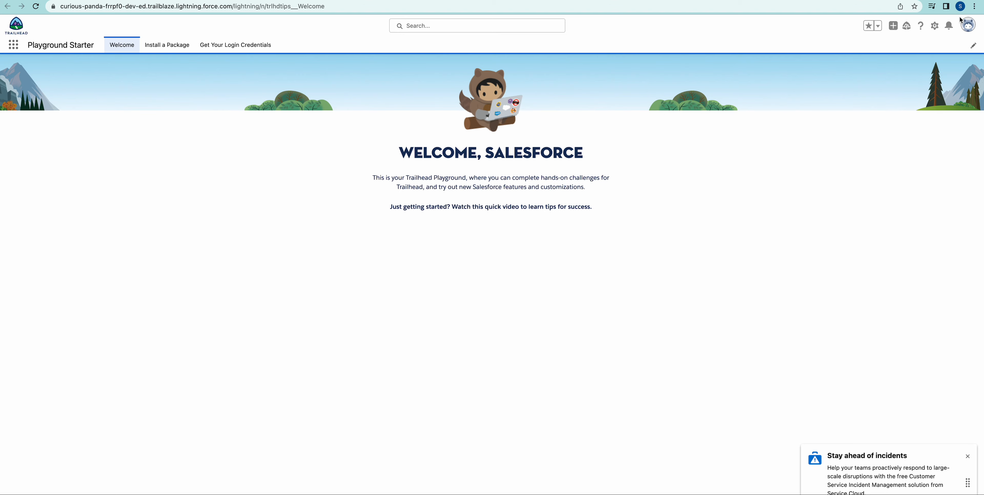
click(935, 25)
click(918, 57)
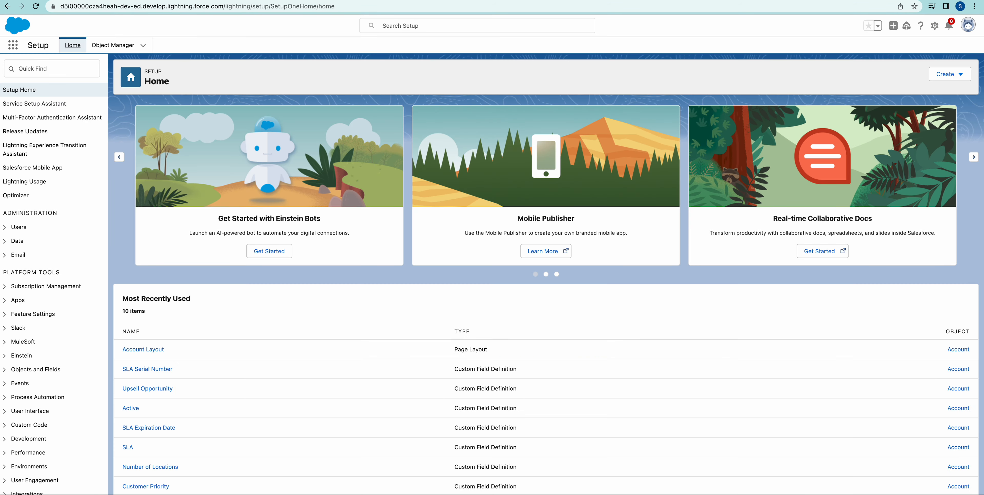
Search the web for "salesforce developer edition org sign up" in a new tab and review the Developer Edition signup form.
click(331, 0)
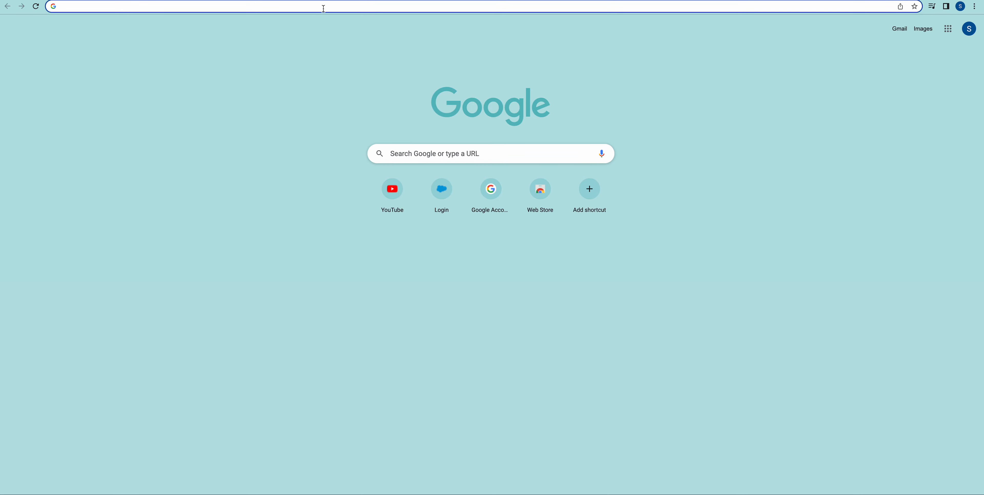
click(323, 9)
click(164, 69)
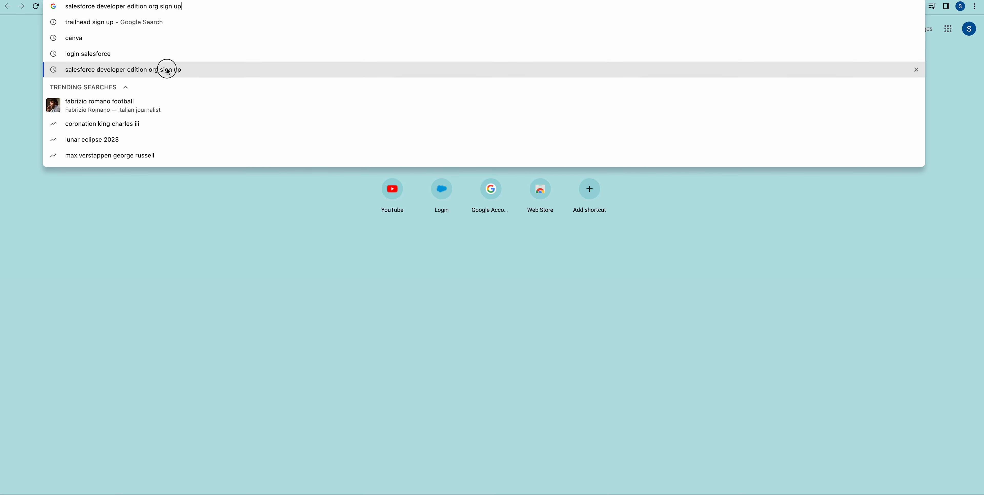
click(164, 120)
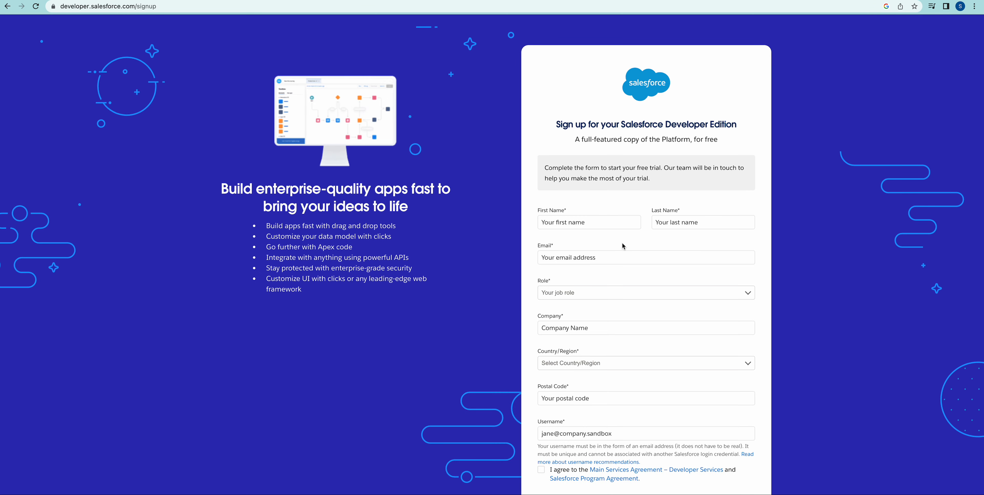
scroll(619, 247, down, 2)
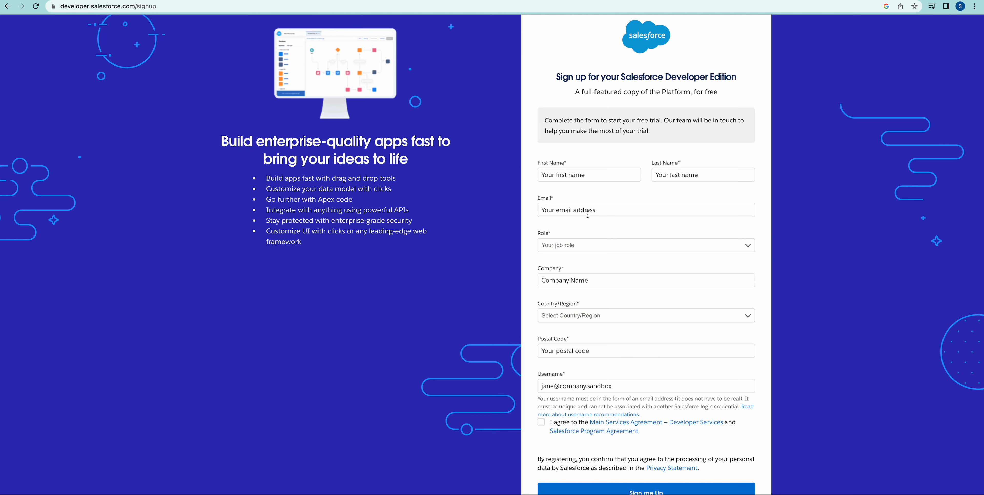
scroll(568, 214, down, 2)
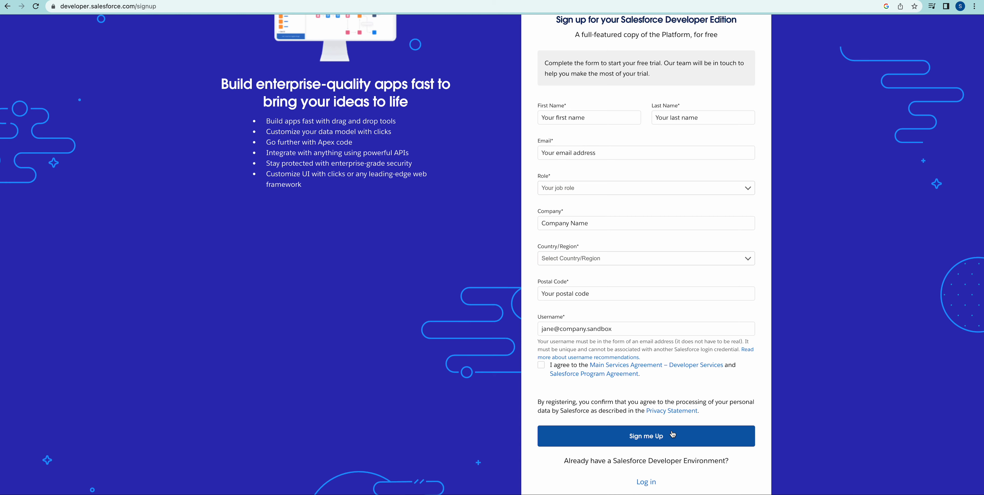
click(672, 436)
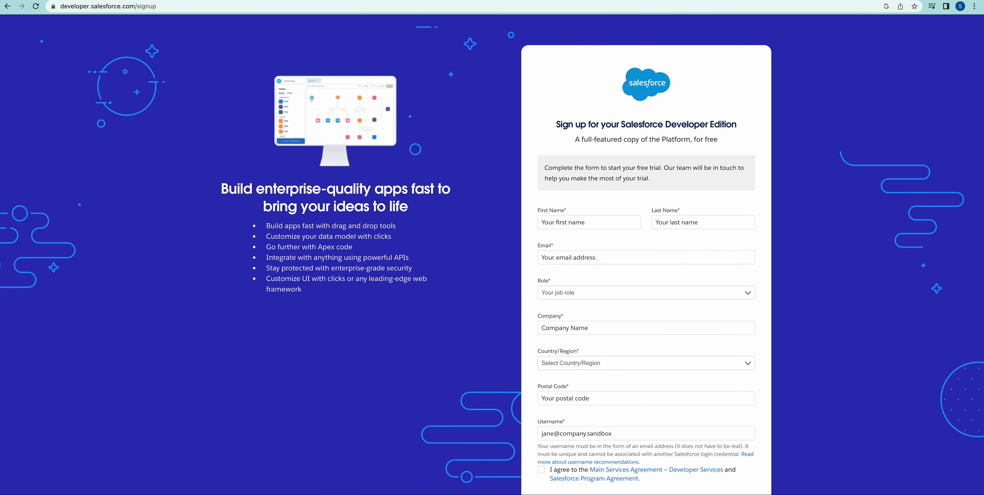
Open login.salesforce.com in a new browser tab.
key(ctrl+t)
click(409, 6)
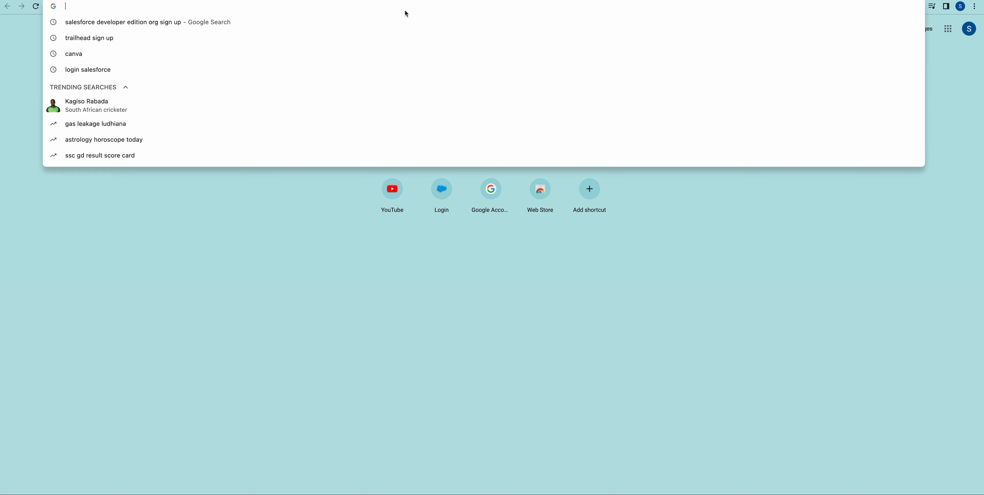
text(login.salesforce.com)
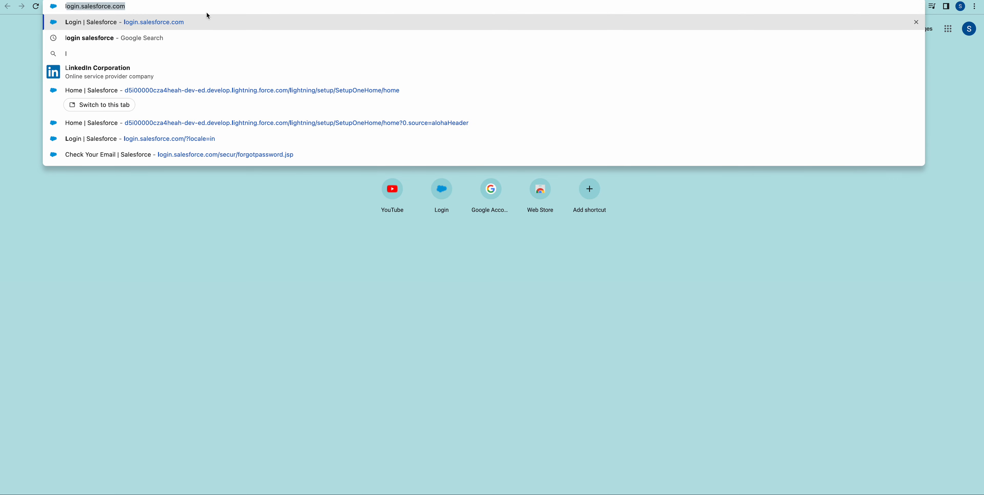
key(Return)
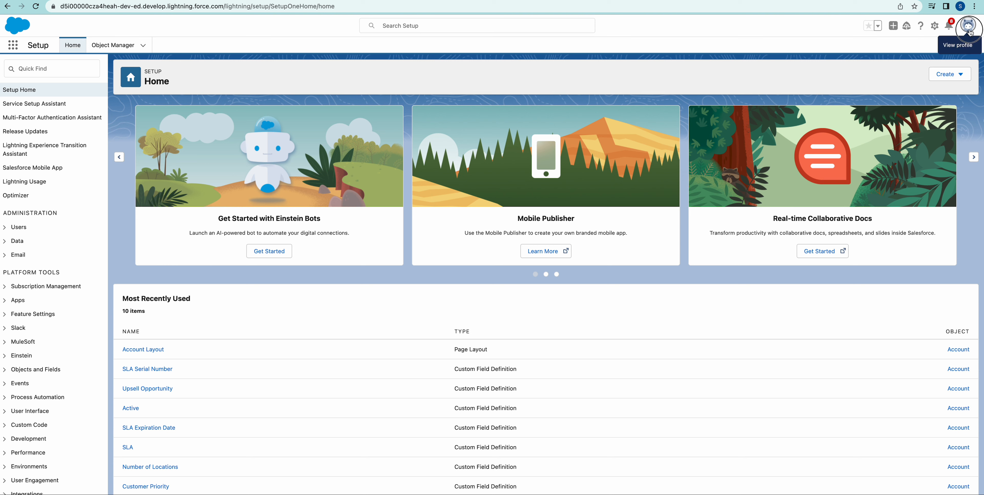
Examine the developer org's user profile menu and return to the Trailhead challenge page.
click(968, 32)
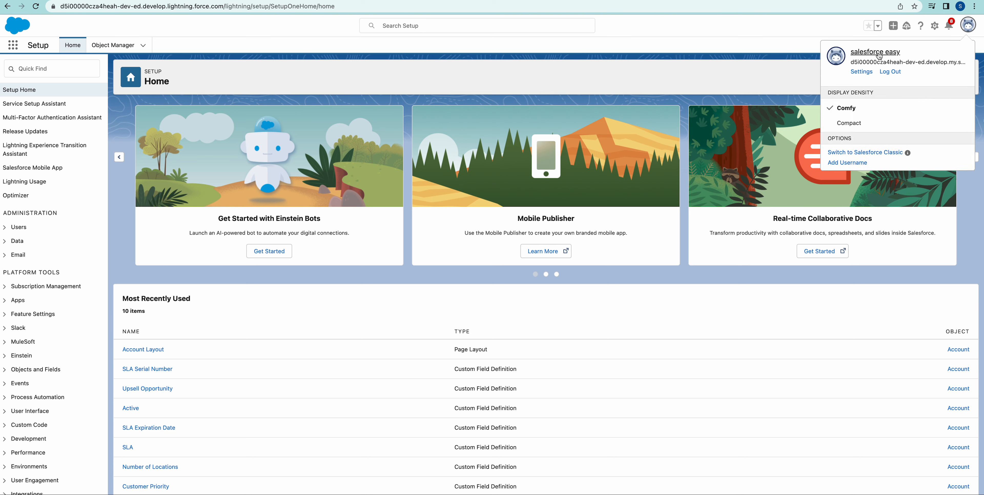
click(968, 25)
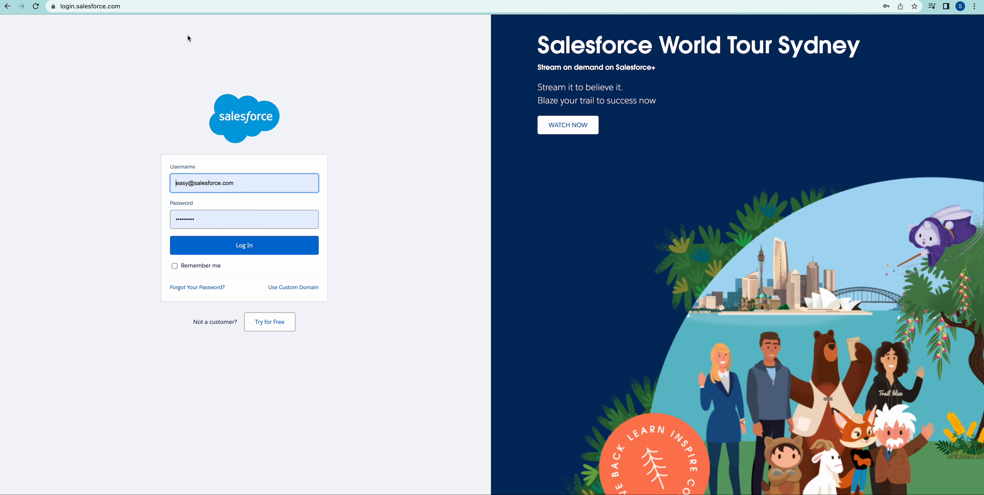
click(150, 1)
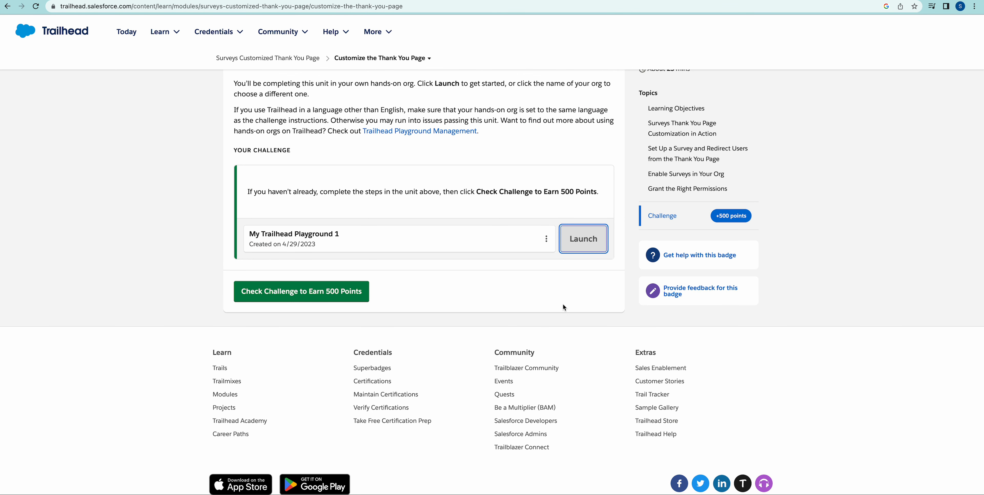
Switch to Gmail and locate the username in the Salesforce account verification email.
click(372, 1)
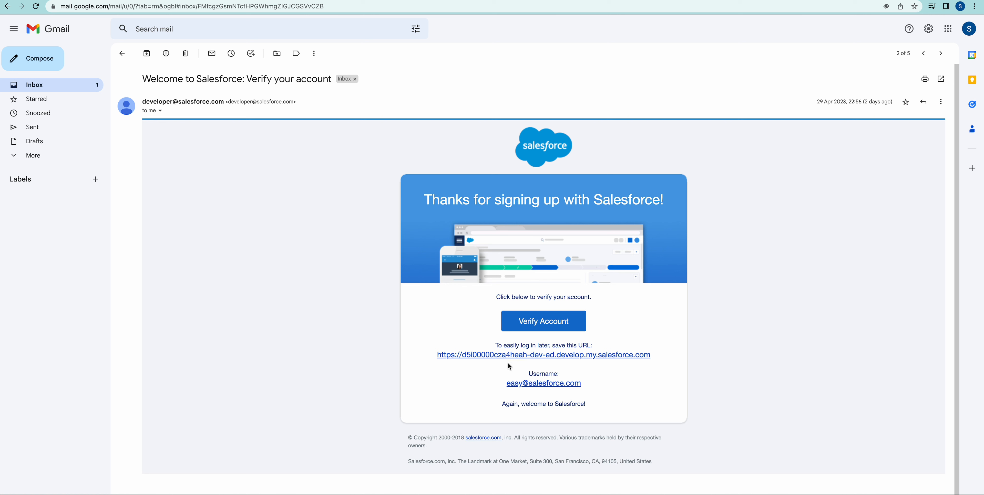
drag(507, 384, 601, 385)
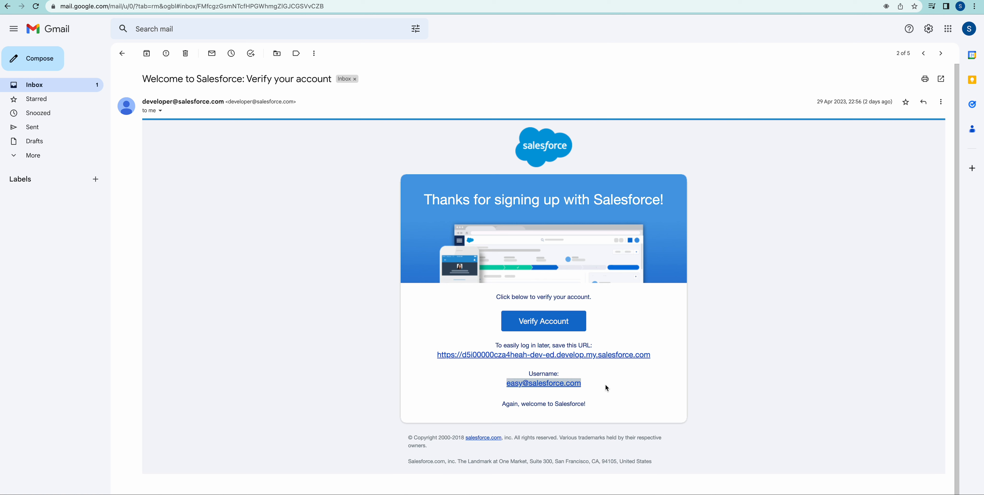
click(606, 388)
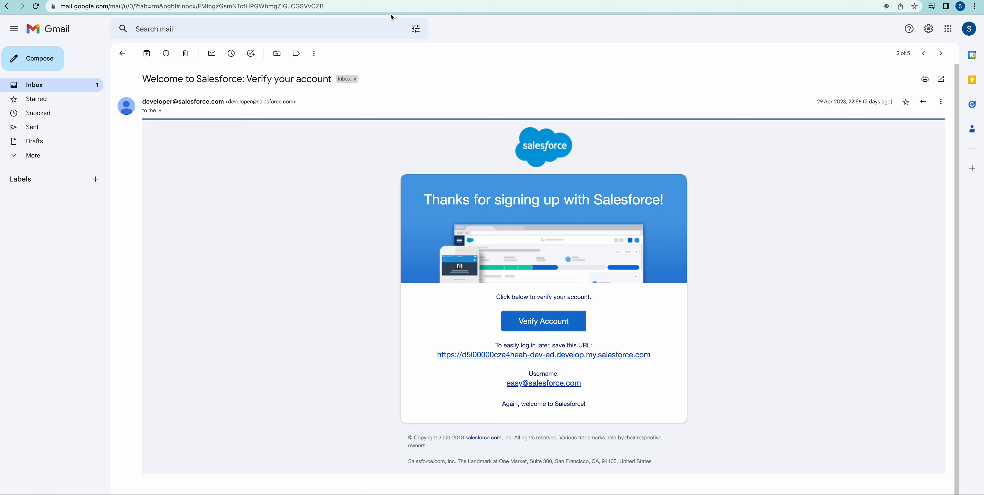
Return to the Salesforce login page and go on to the developer org's Setup home.
click(365, 1)
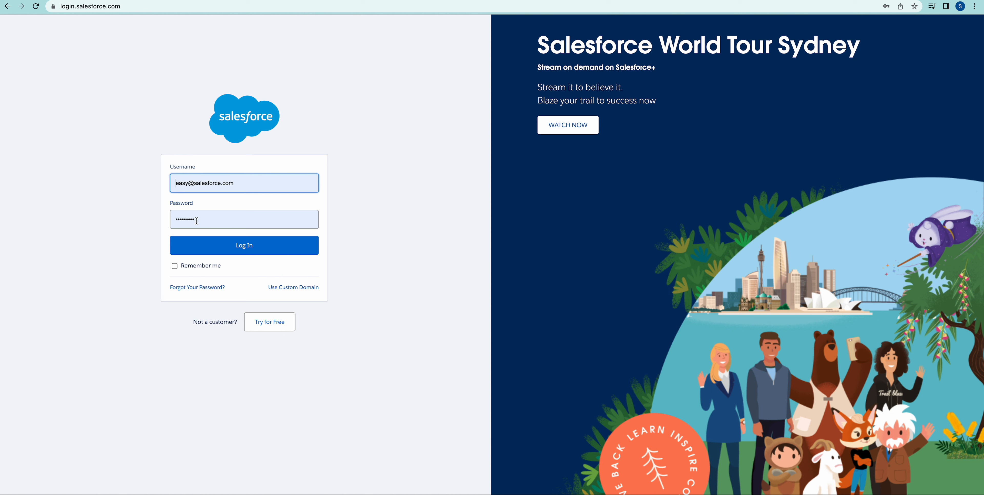
key(Return)
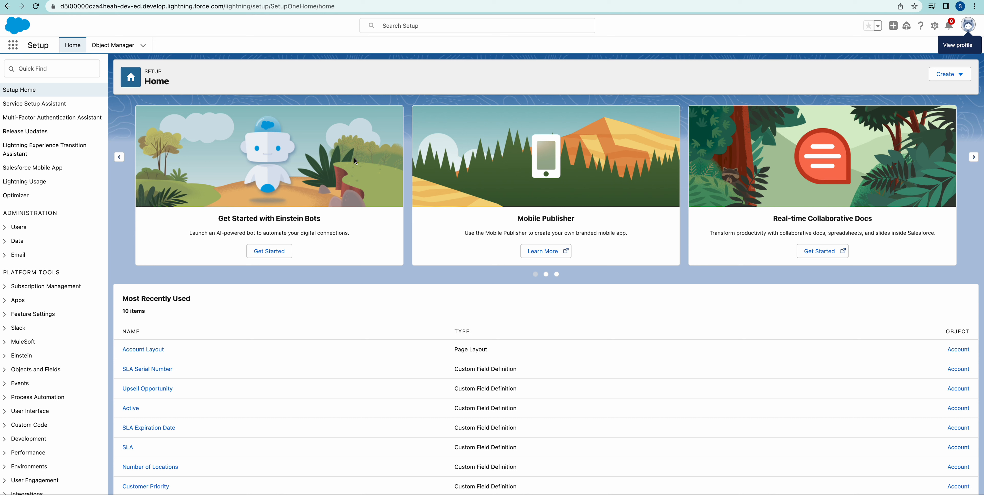
click(81, 72)
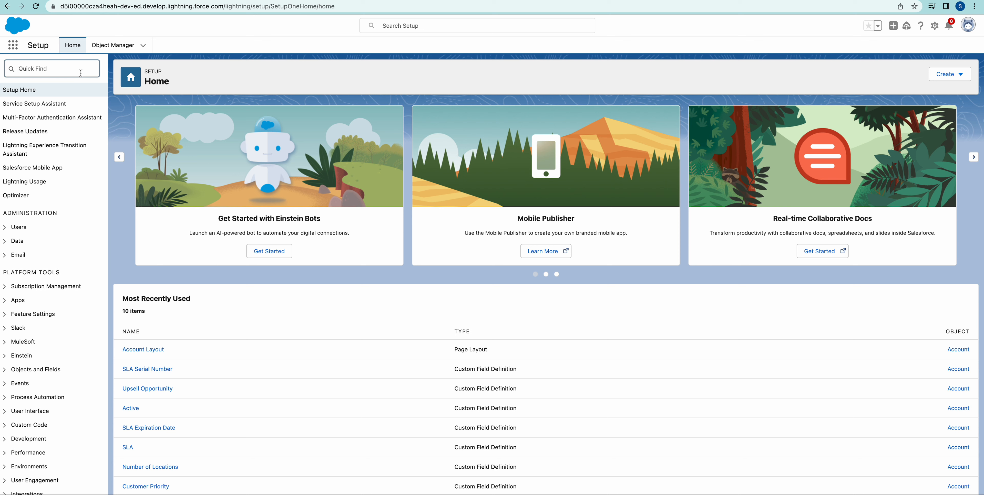
Find "sales" in the App Launcher and open the Sales app.
click(14, 45)
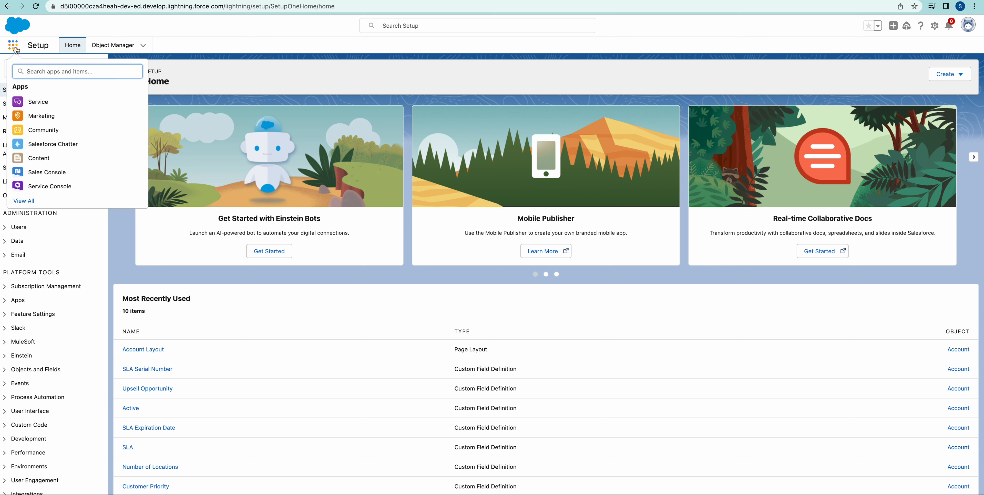
text(s)
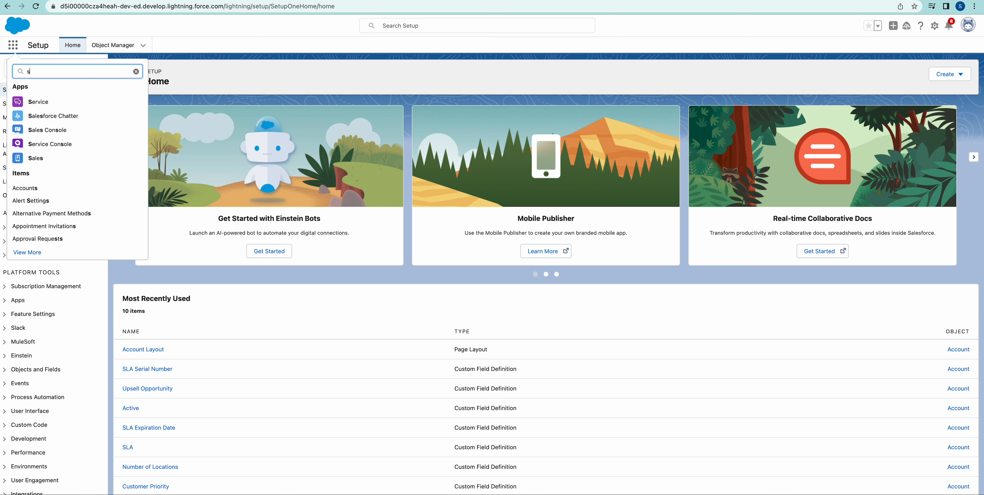
text(ales)
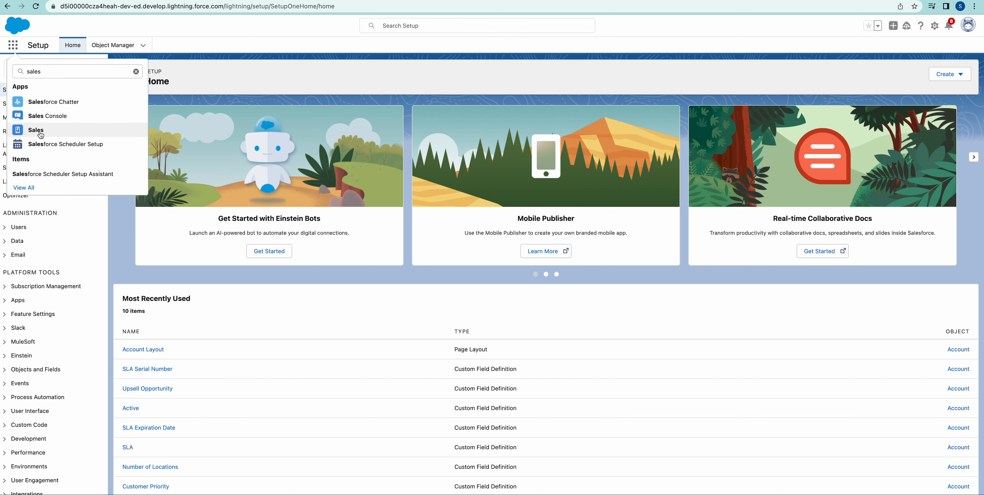
click(41, 131)
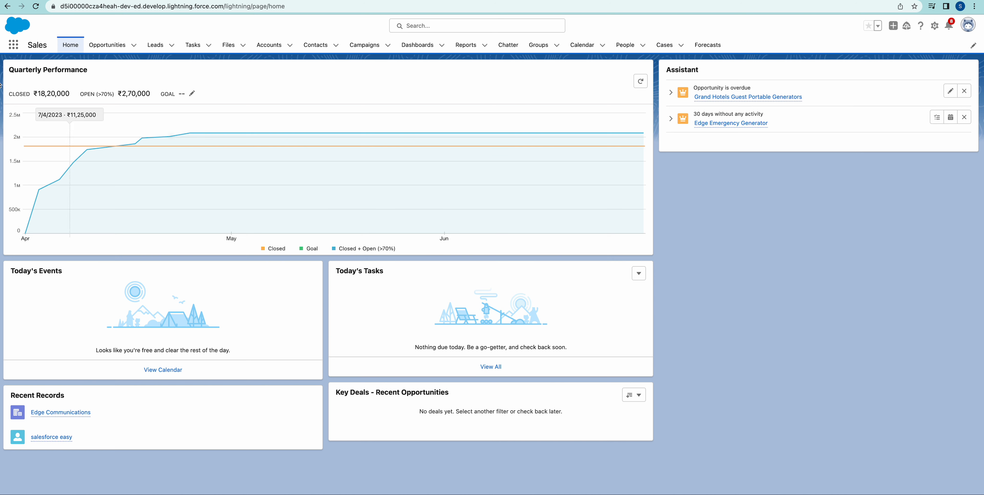
Open Setup for the current app from the Sales home page.
click(935, 25)
click(935, 27)
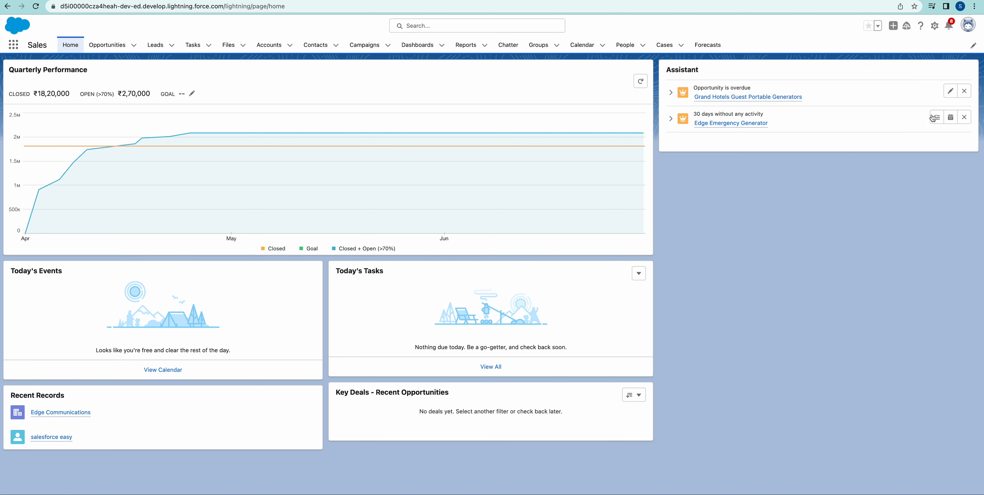
click(935, 28)
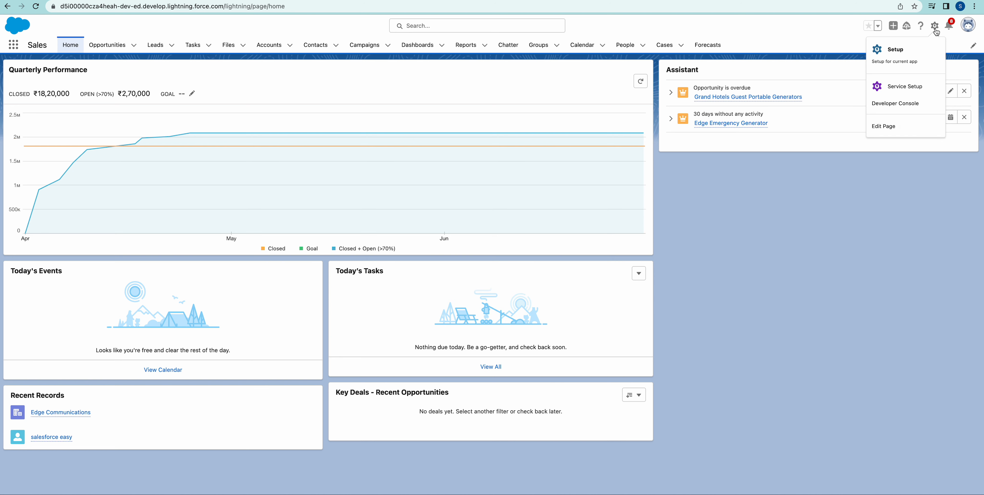
click(908, 60)
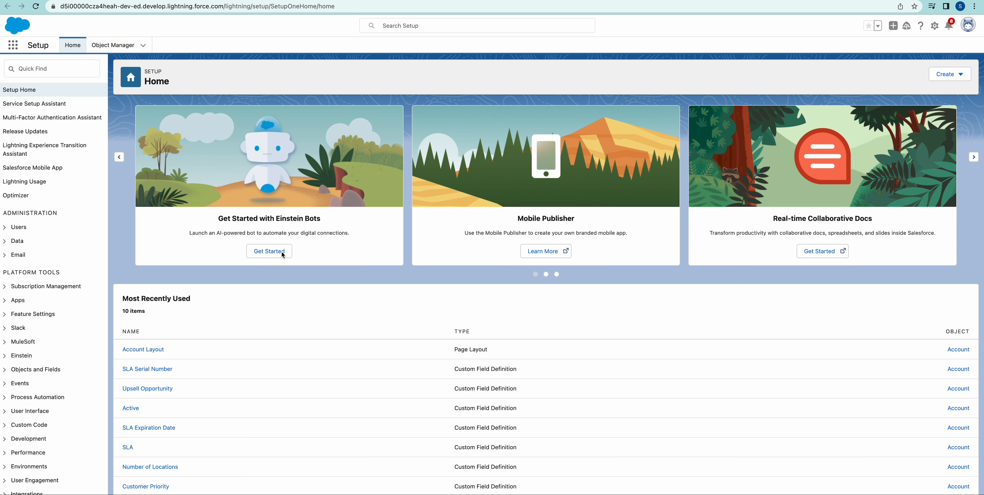
Examine the full list of apps and items in the App Launcher, and close it.
click(13, 47)
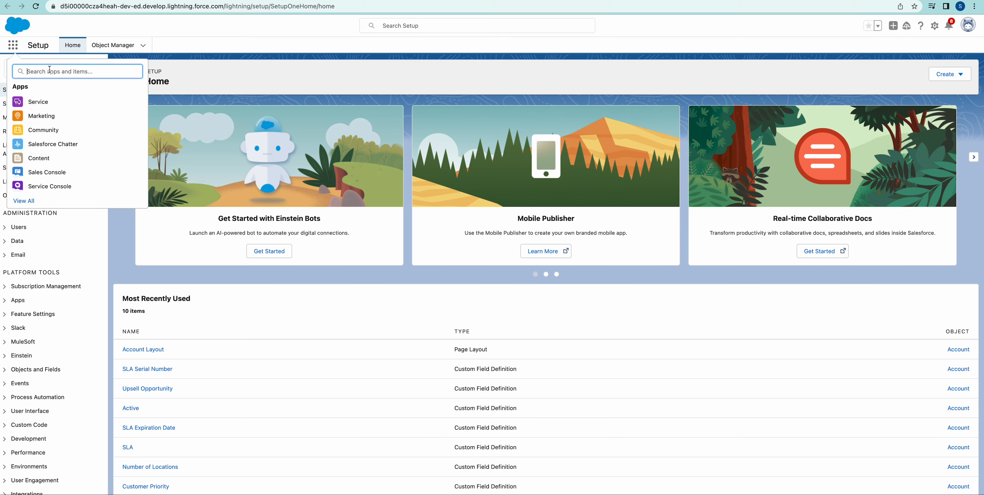
click(21, 202)
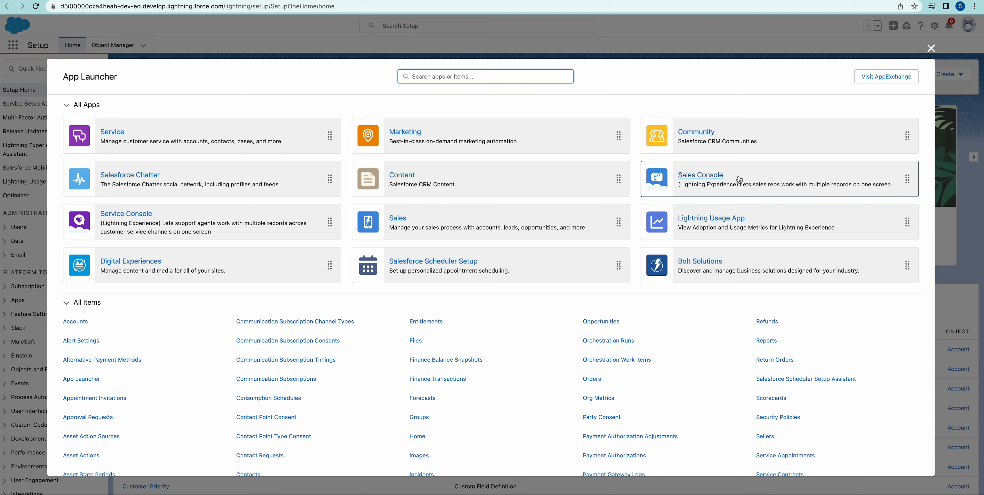
click(931, 48)
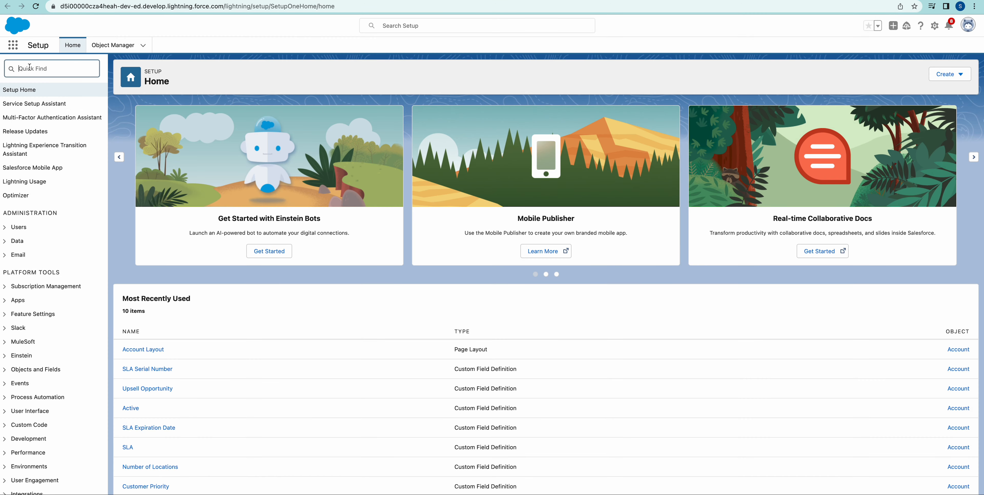
Find "app manager" in Setup, open App Manager and start creating a new Lightning app.
text(app manager)
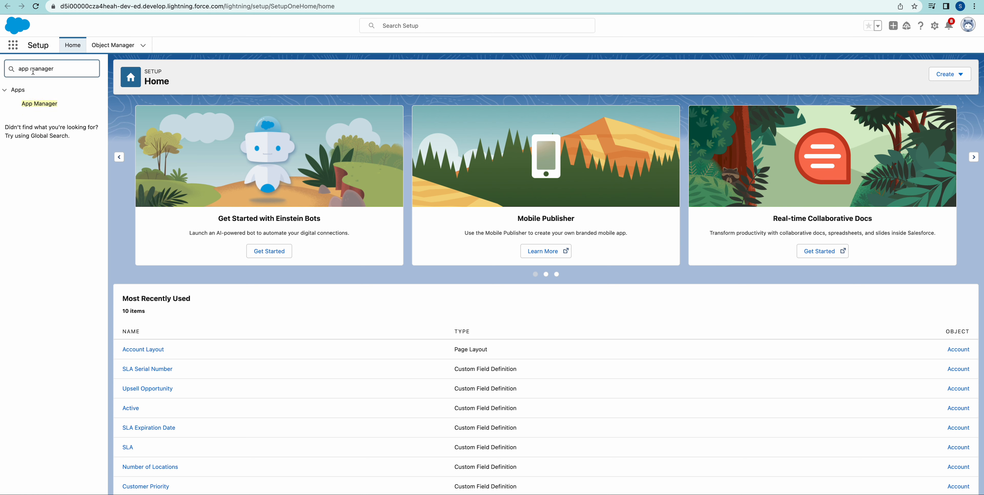
click(39, 105)
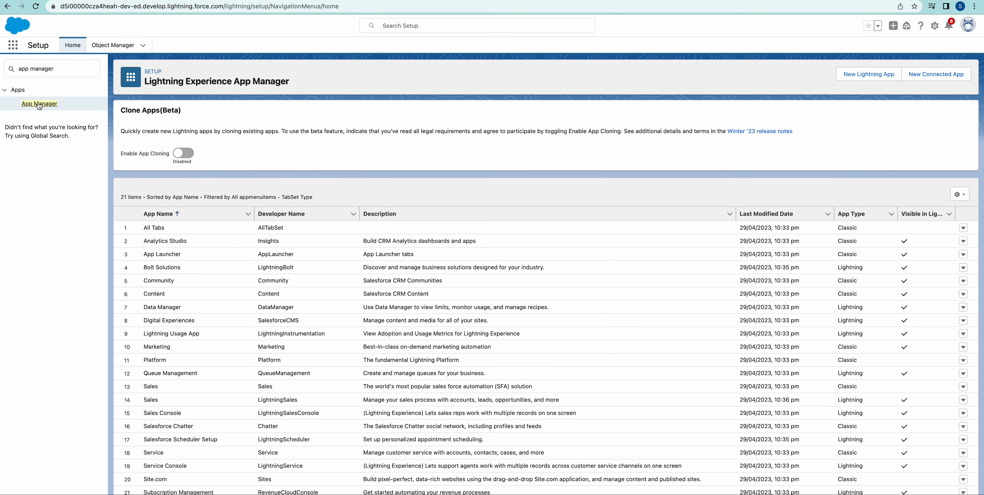
click(858, 81)
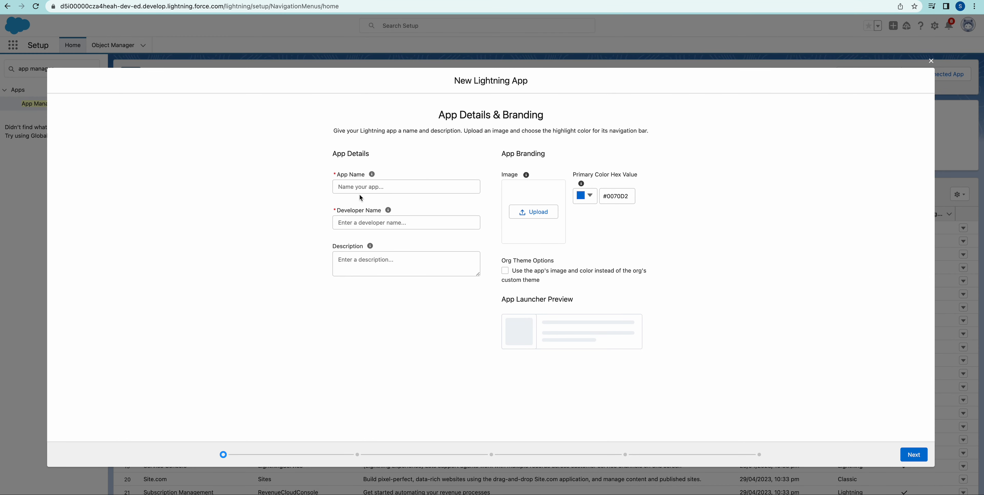
Name the new Lightning app Easy Salesforce, with Easy_Salesforce as its developer name.
click(357, 186)
text(Ea)
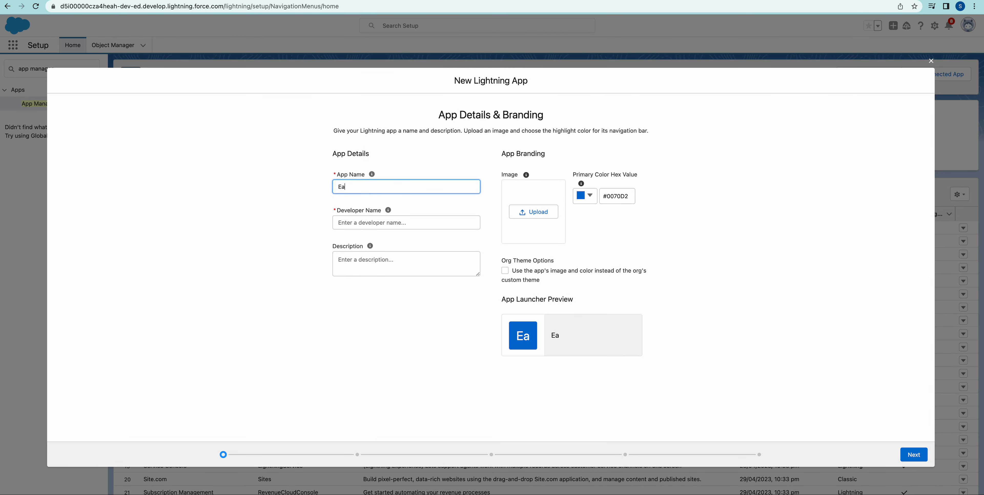
text(sty Salesforce)
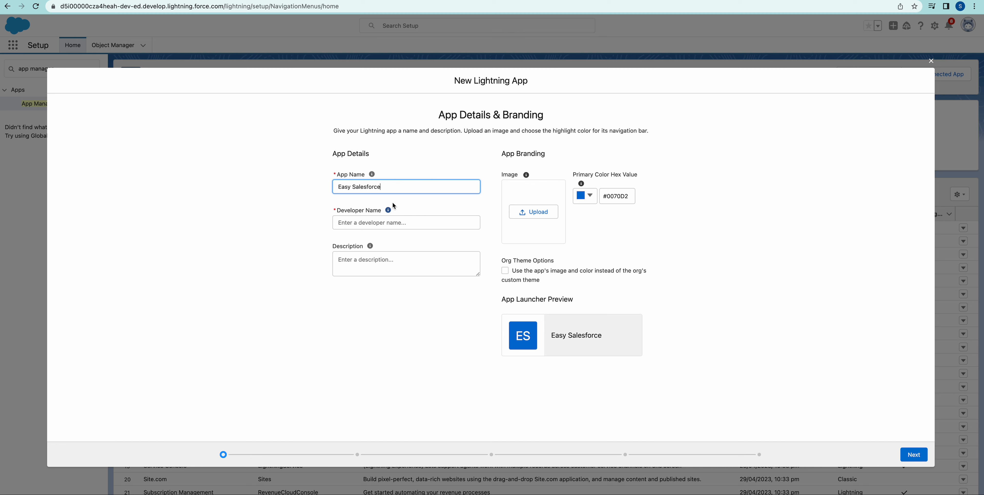
click(424, 225)
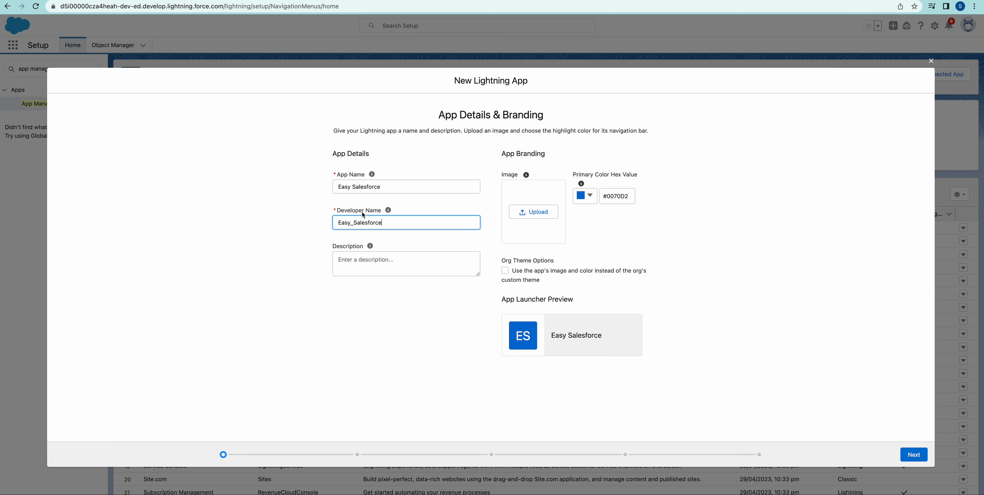
Enter "This is a custom app created by me" as the app's description.
click(362, 259)
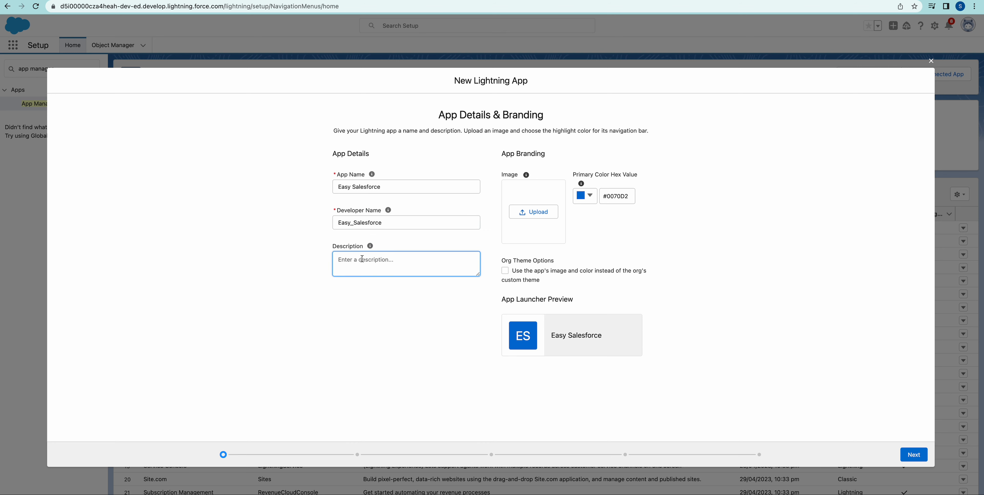
text(This )
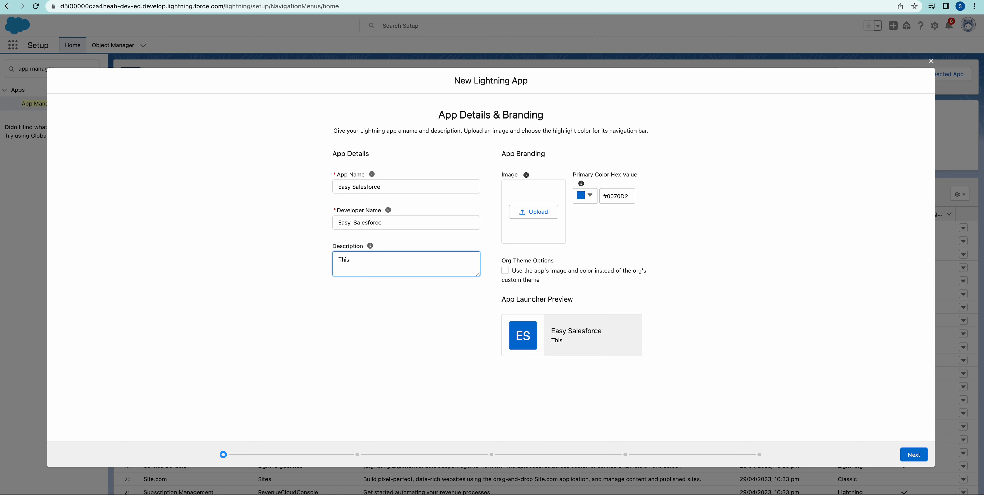
text(is a custom app creted)
key(BackSpace)
key(BackSpace)
text(ated by me)
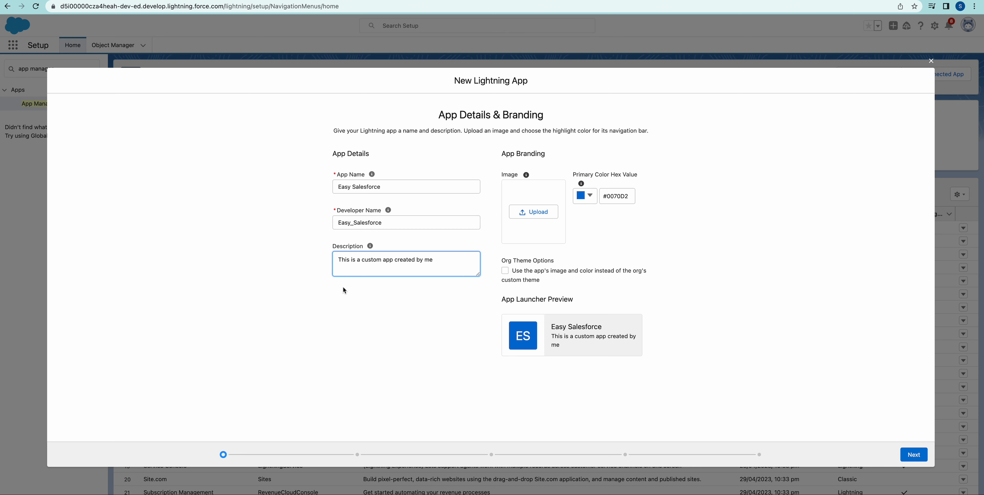
click(550, 342)
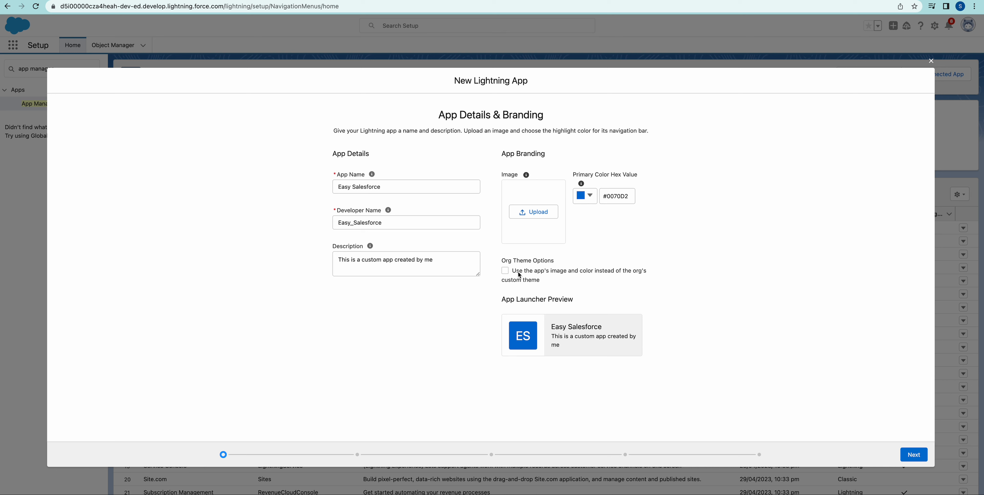
Set the app's primary color to dark green #0D7431 and continue to the app options.
click(584, 196)
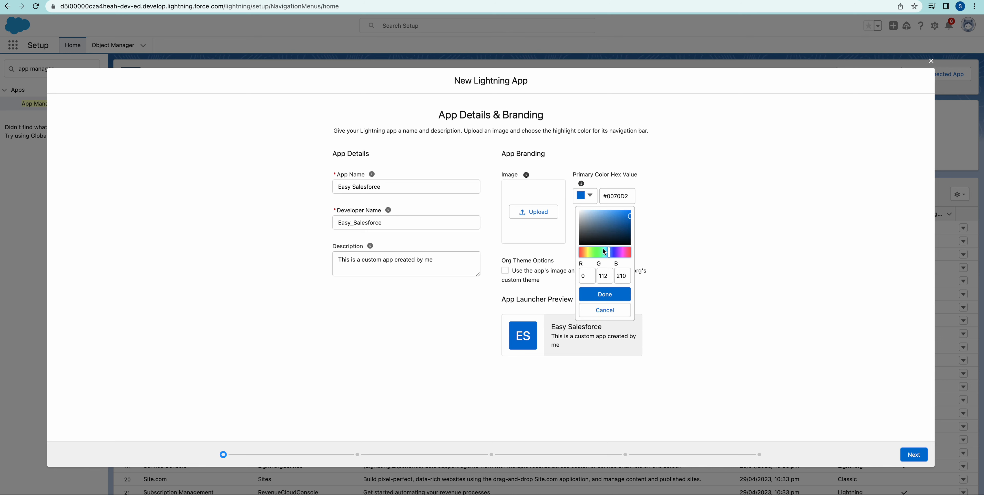
click(621, 216)
click(600, 251)
click(597, 215)
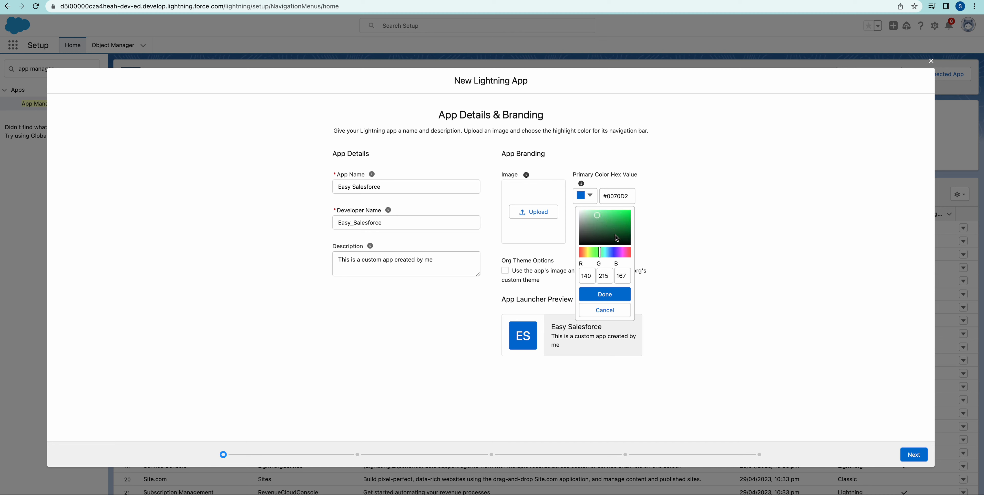
click(606, 212)
click(615, 223)
click(625, 231)
click(602, 294)
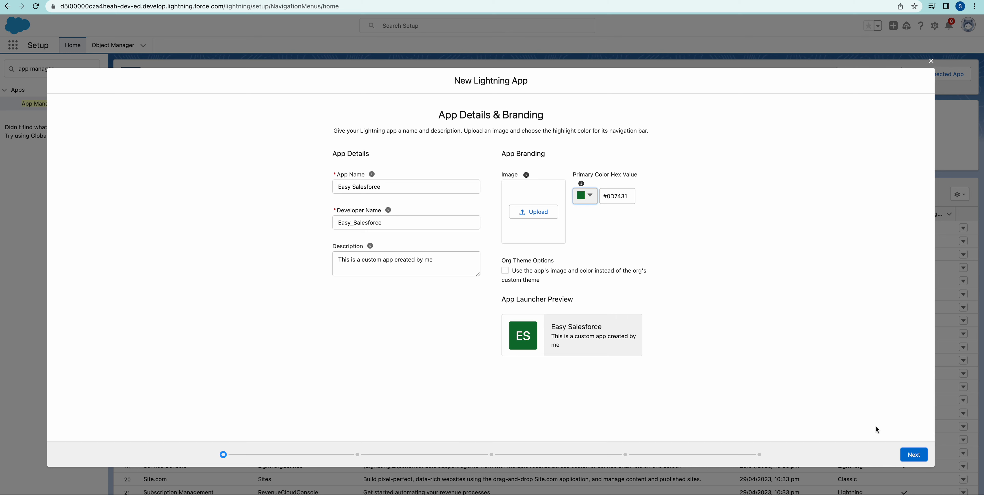
click(913, 455)
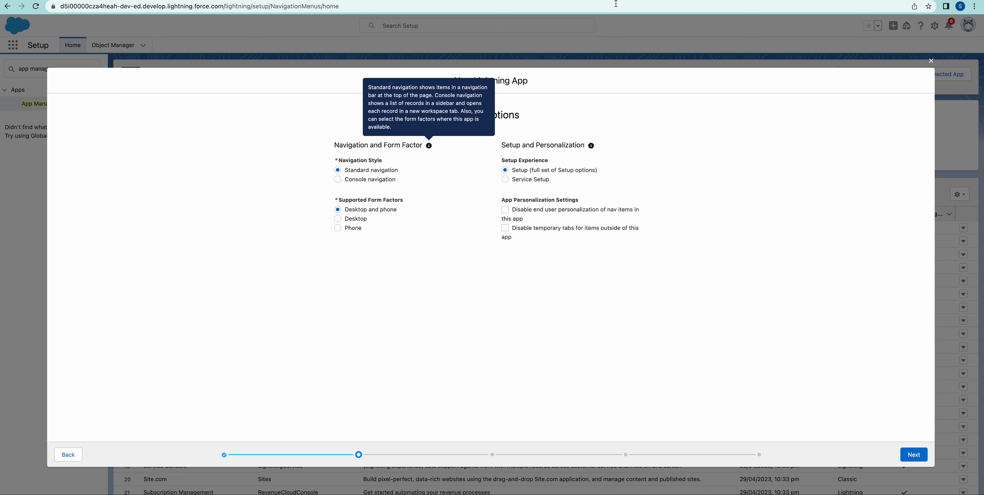
Choose Desktop and phone as the supported form factors and continue to the navigation items without adding any utility items.
click(338, 219)
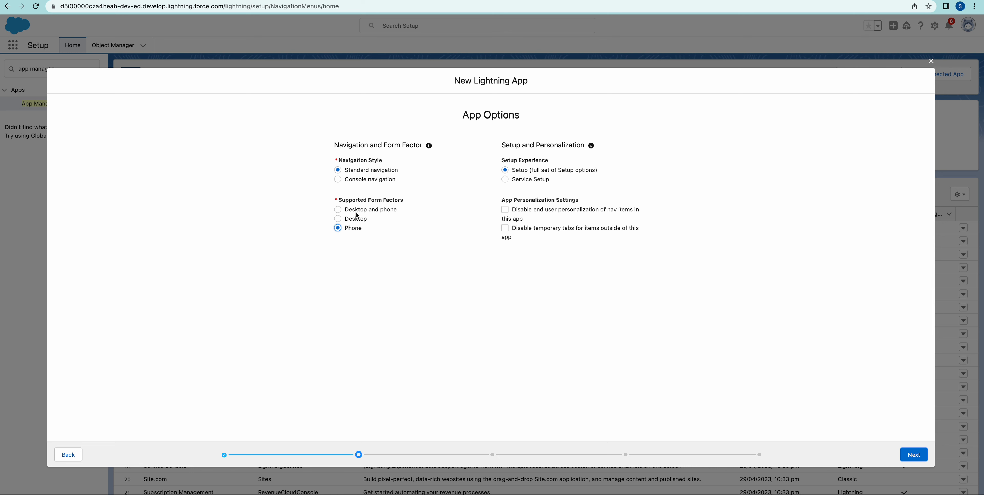
click(338, 210)
click(913, 455)
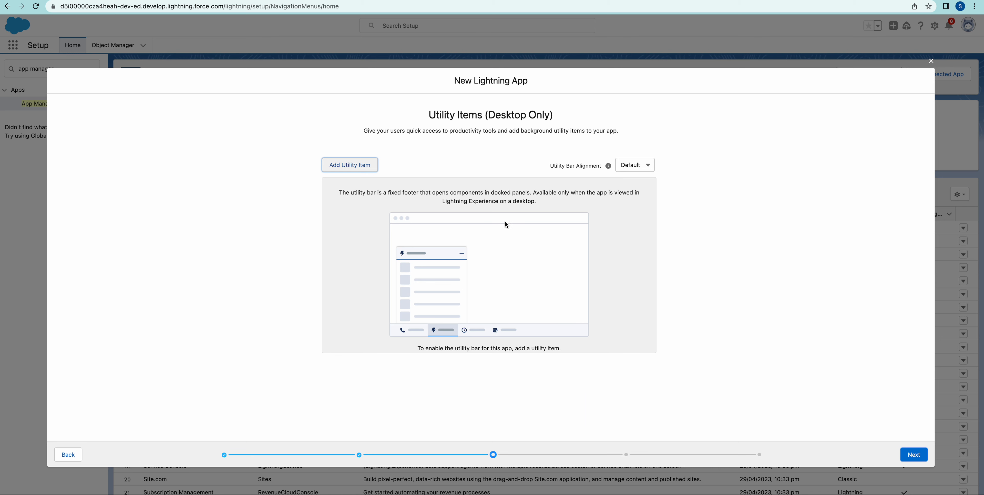
click(914, 455)
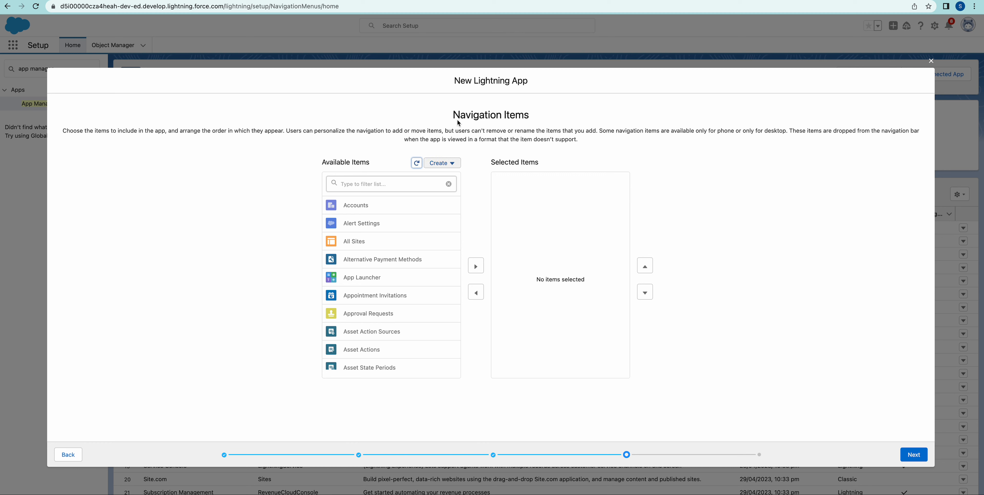
Duplicate the browser tab, look at the Service app's Chatter and Contacts navigation items there, and return to the New Lightning App wizard.
right_click(357, 1)
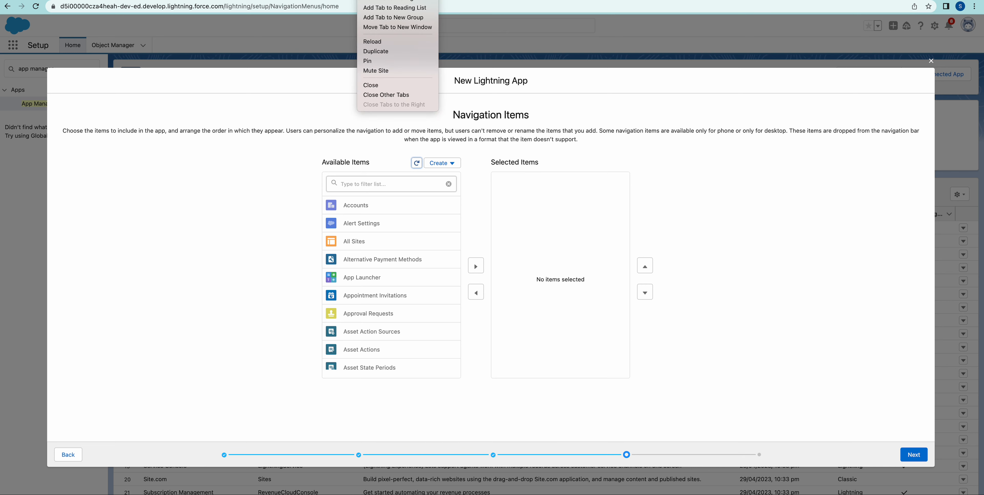
click(384, 54)
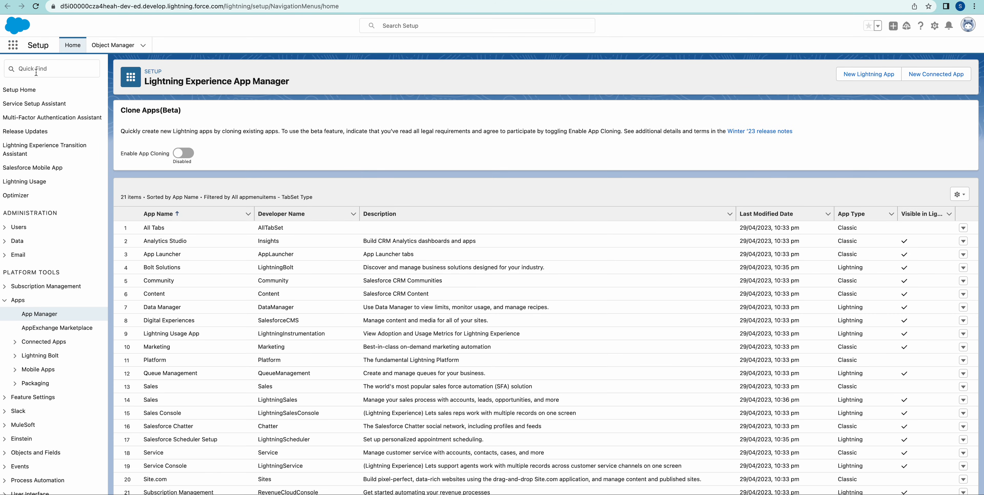
click(12, 46)
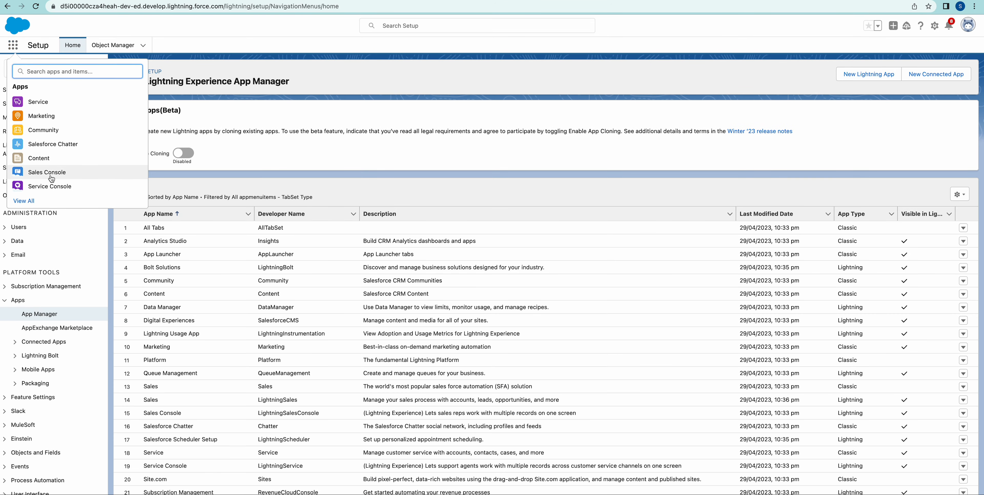
click(41, 105)
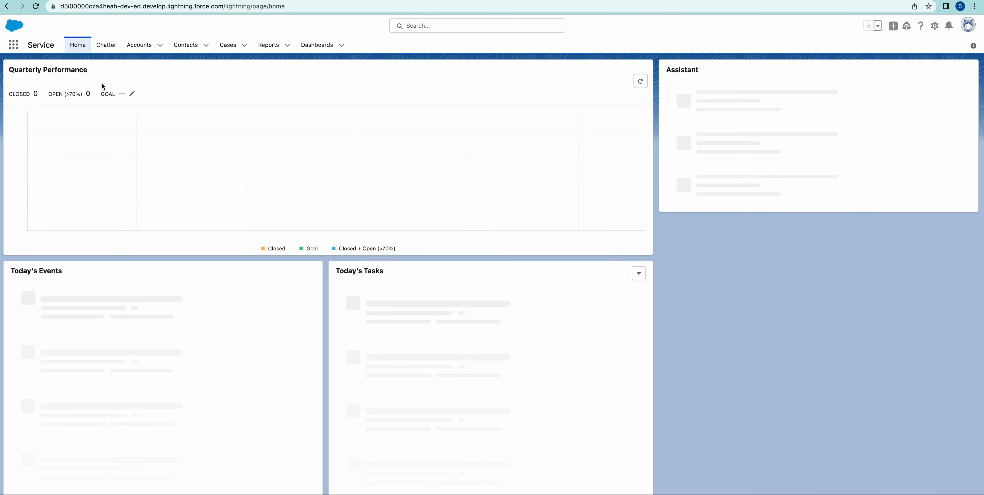
click(106, 44)
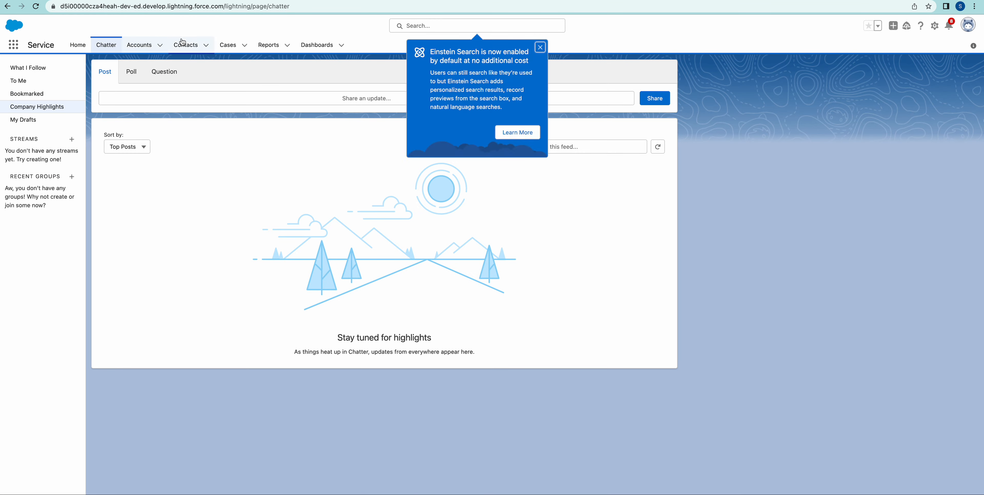
click(183, 43)
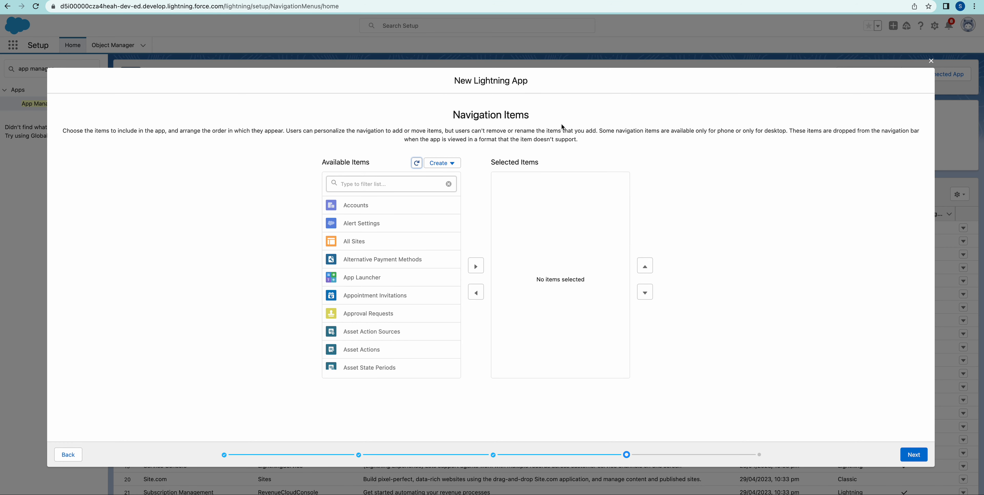
Add Accounts and Cases to the app's selected navigation items.
click(359, 209)
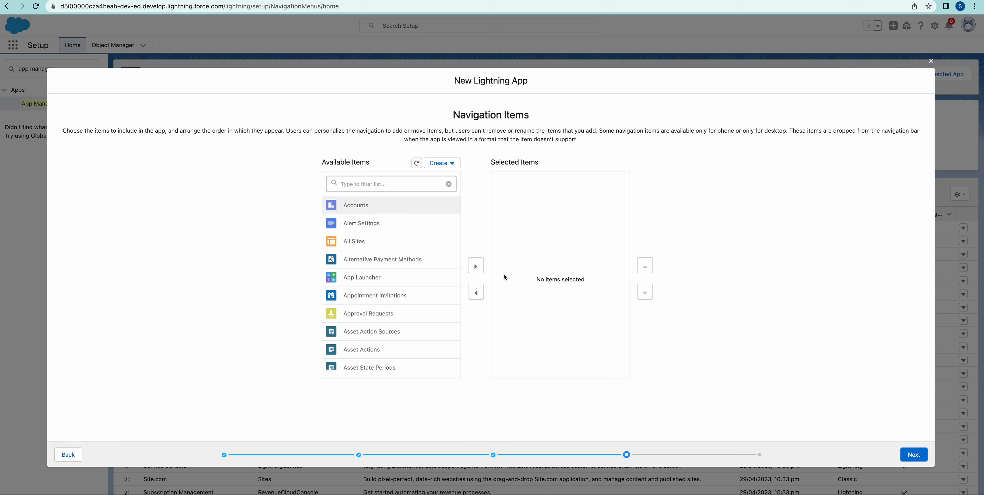
click(475, 266)
scroll(389, 269, down, 3)
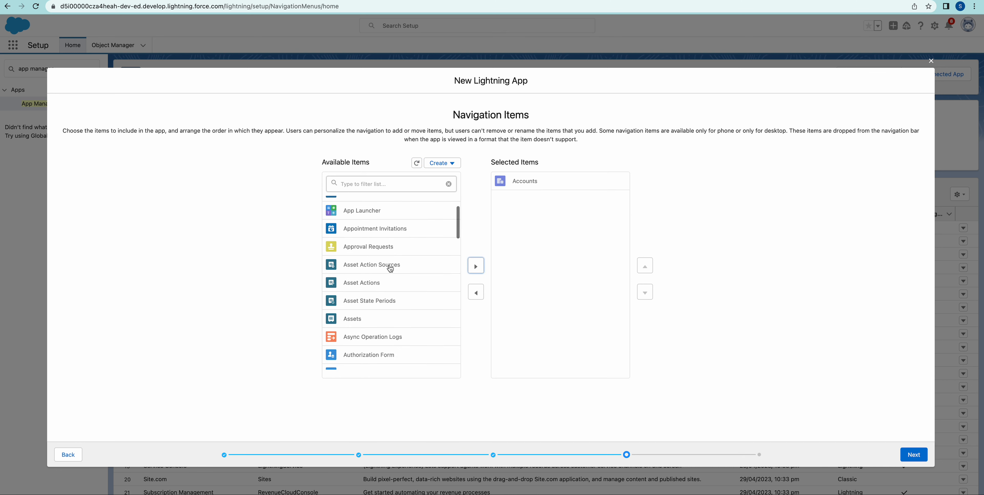
scroll(389, 268, down, 5)
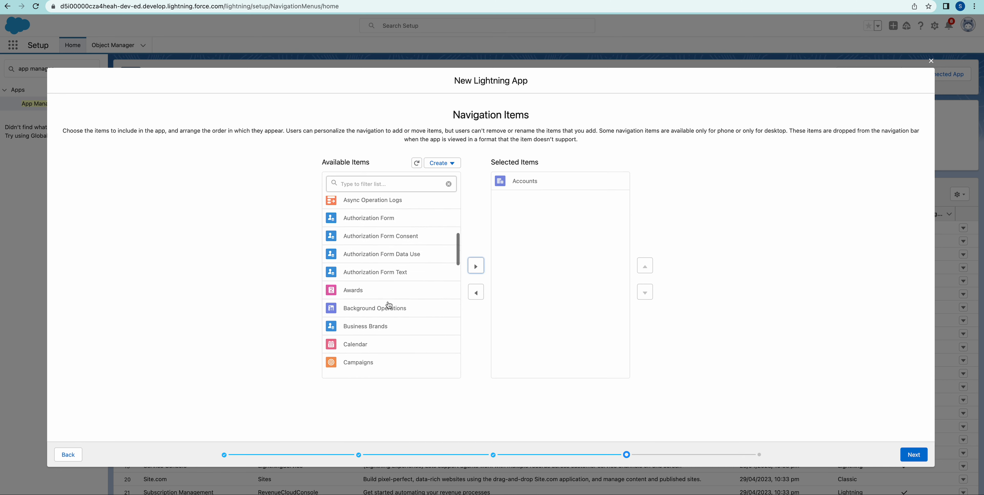
scroll(388, 304, down, 6)
click(351, 241)
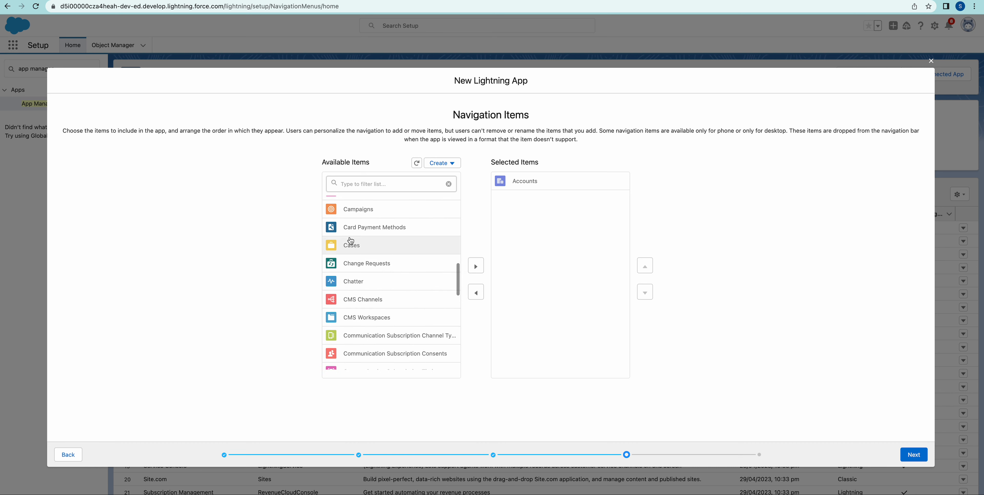
click(474, 268)
Add Change Requests and Chatter to the app's selected navigation items.
click(384, 251)
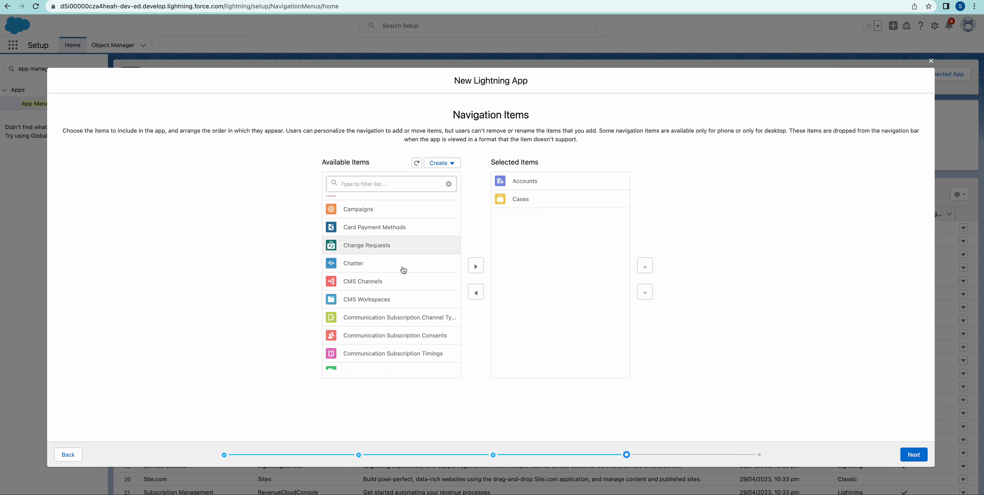
click(476, 267)
click(384, 246)
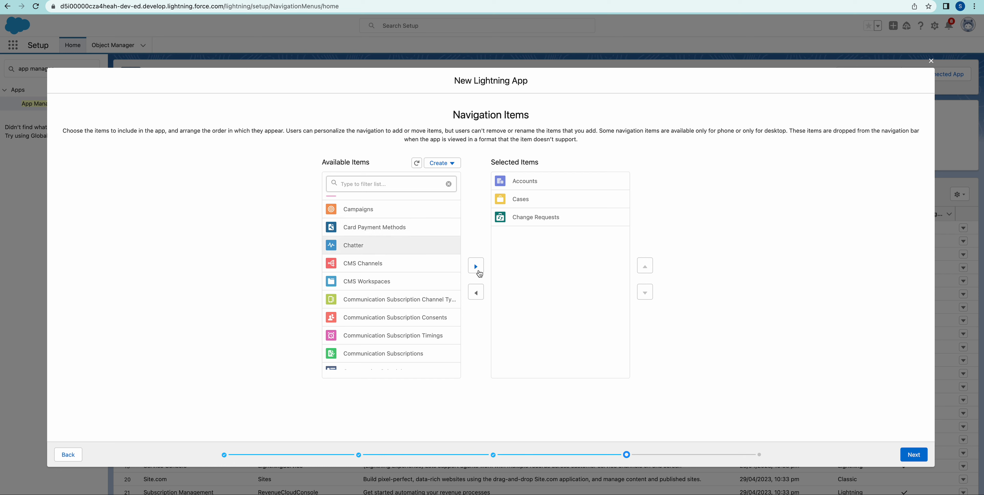
click(479, 272)
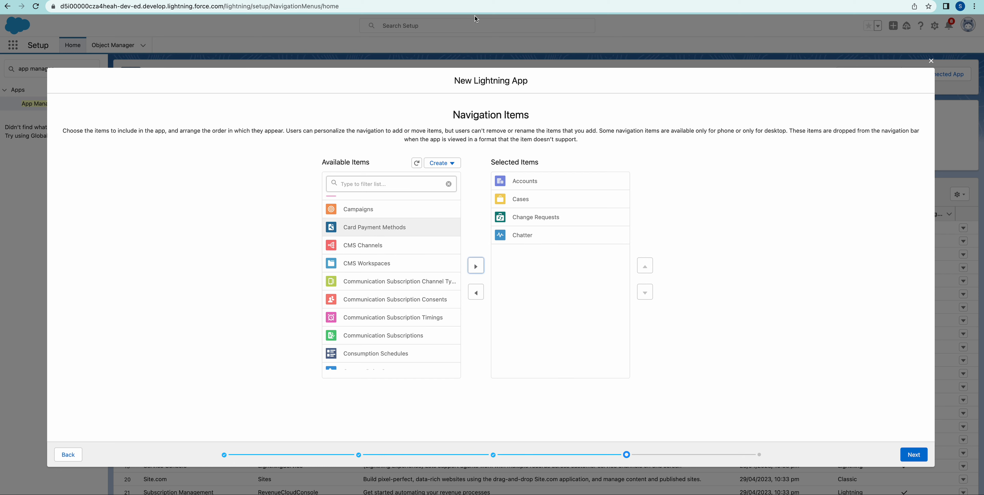
Add Contacts to the app's selected navigation items and continue to the user profiles.
scroll(389, 325, down, 3)
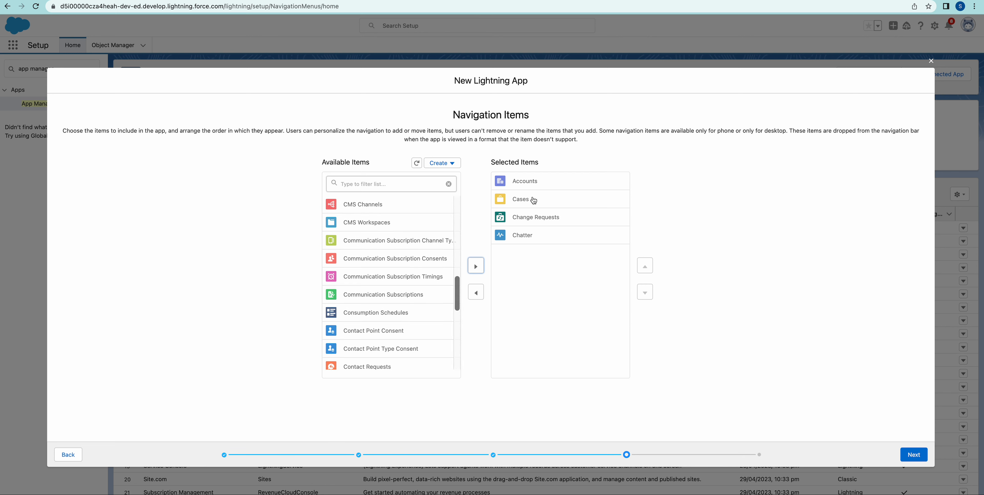
scroll(404, 305, down, 4)
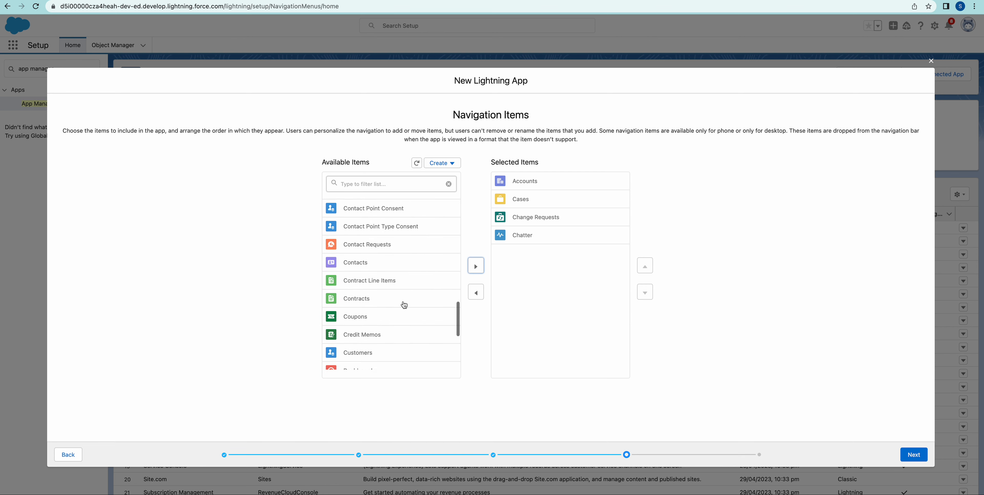
scroll(370, 281, down, 1)
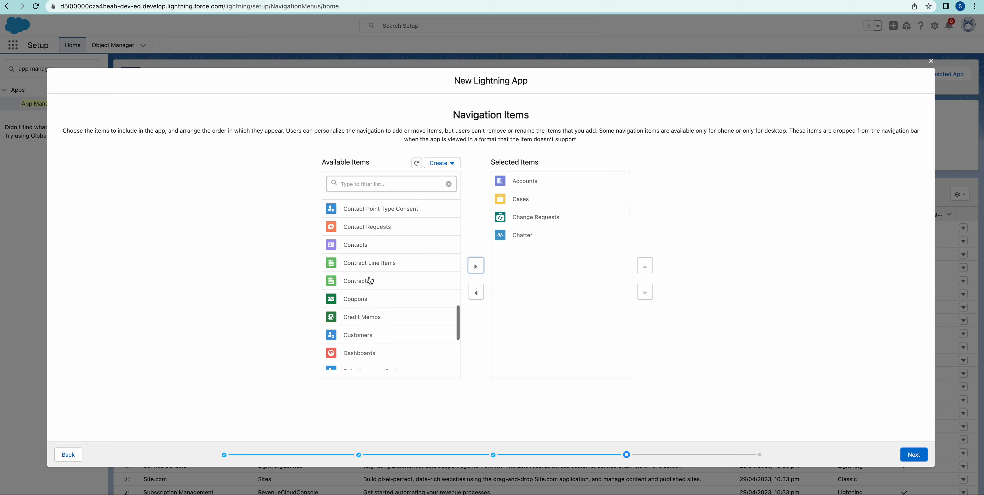
click(354, 245)
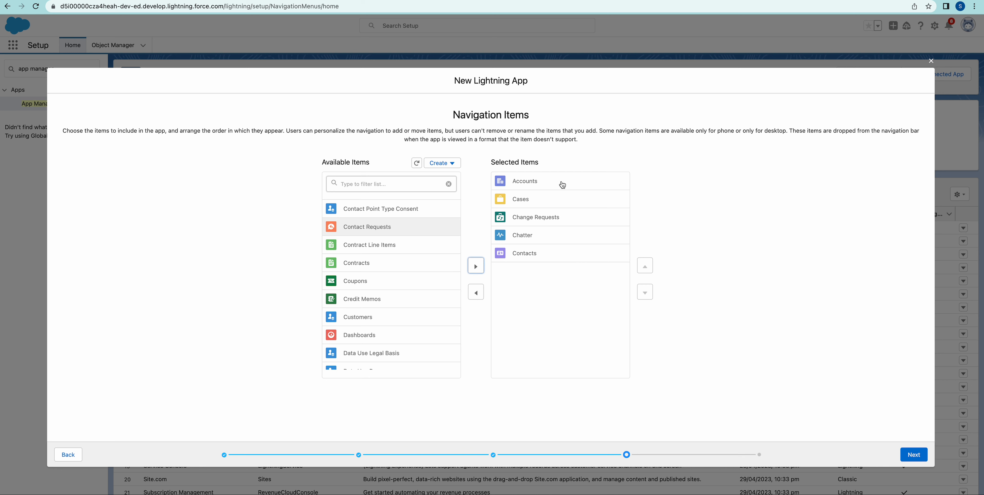
click(913, 457)
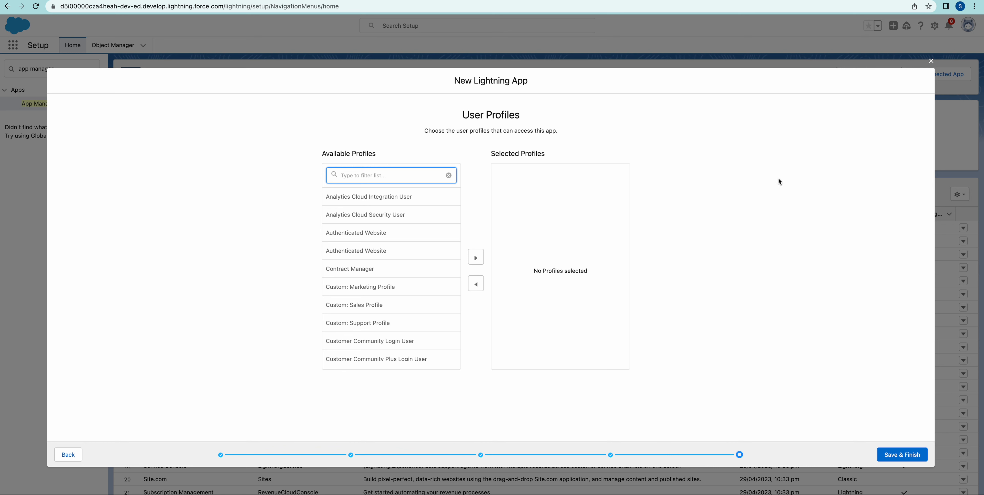
Filter the available profiles by "syste" and add System Administrator to the app's selected profiles.
click(396, 175)
text(syste)
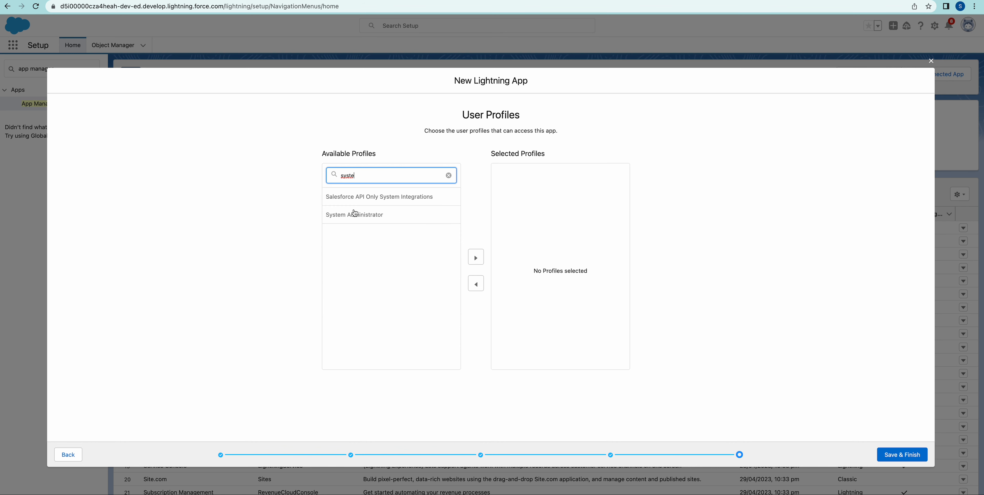
click(354, 213)
click(476, 260)
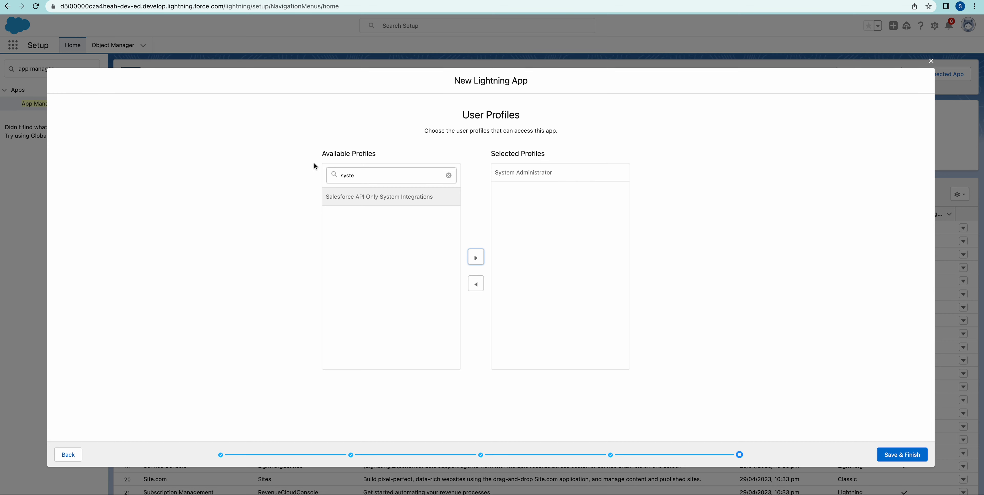
Filter the available profiles by "sta", add Standard User to the selected profiles, and save the new app.
drag(376, 175, 312, 180)
text(sta)
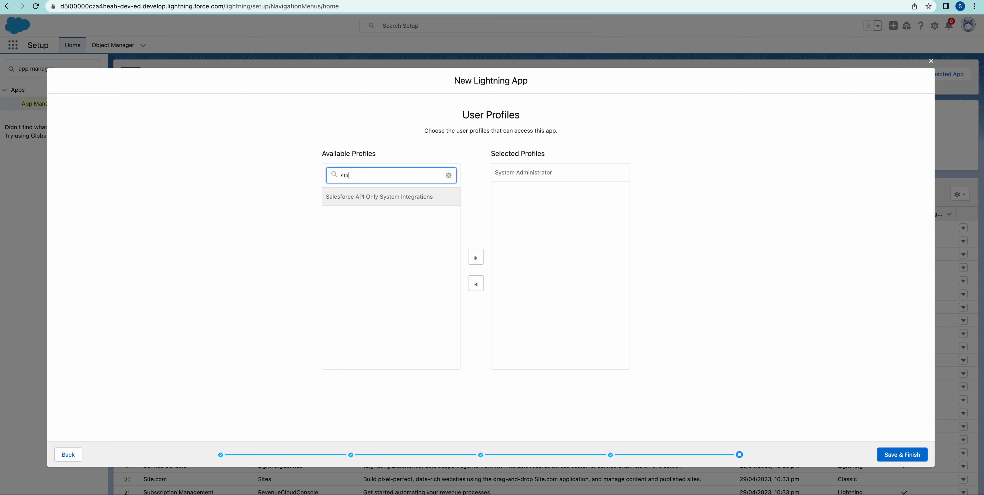
click(347, 233)
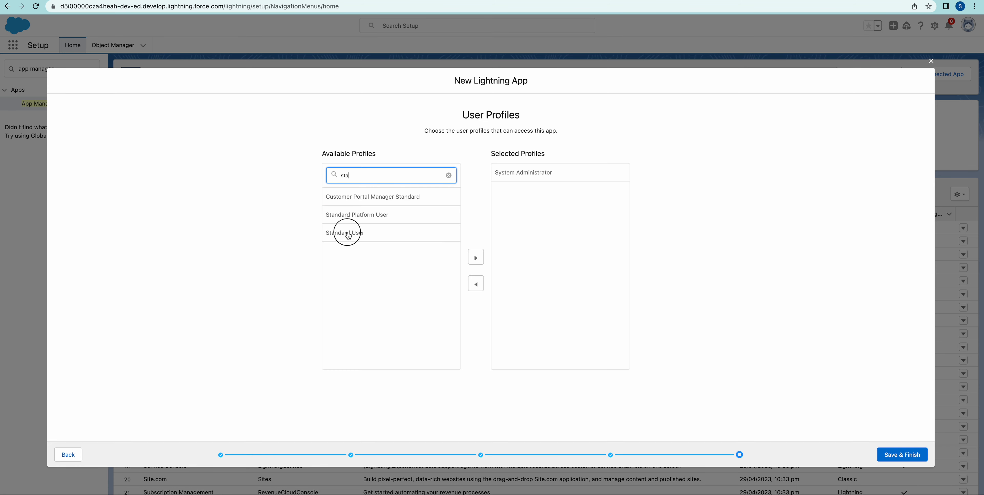
click(475, 259)
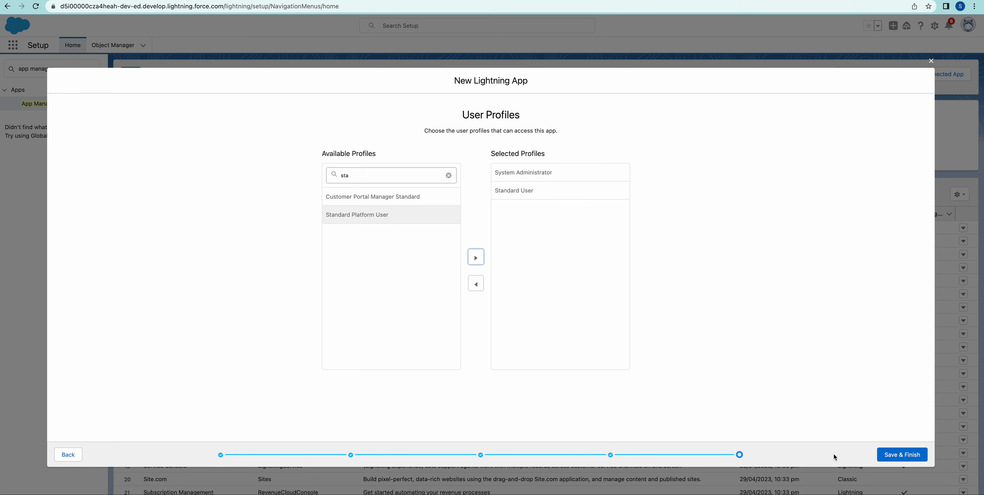
click(898, 455)
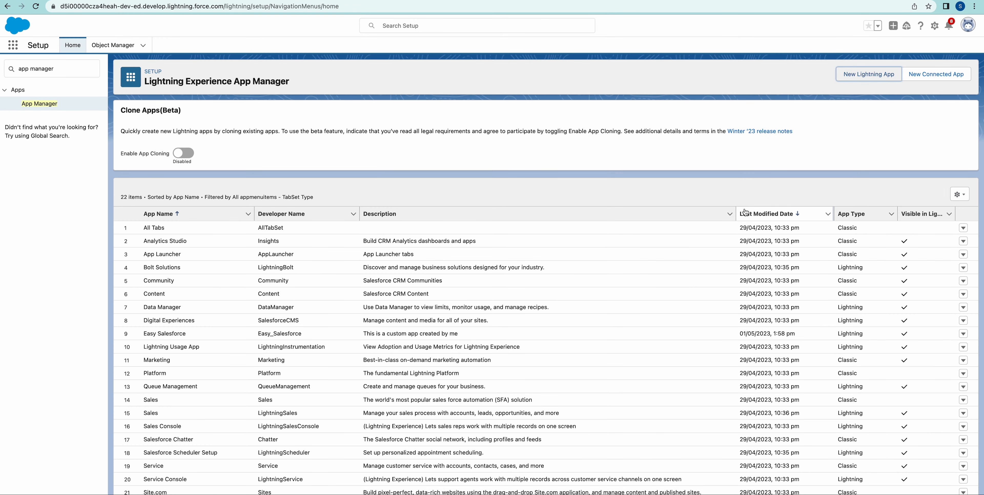
Find the Easy Salesforce app in the App Manager list and look at the actions available for it.
scroll(347, 260, down, 1)
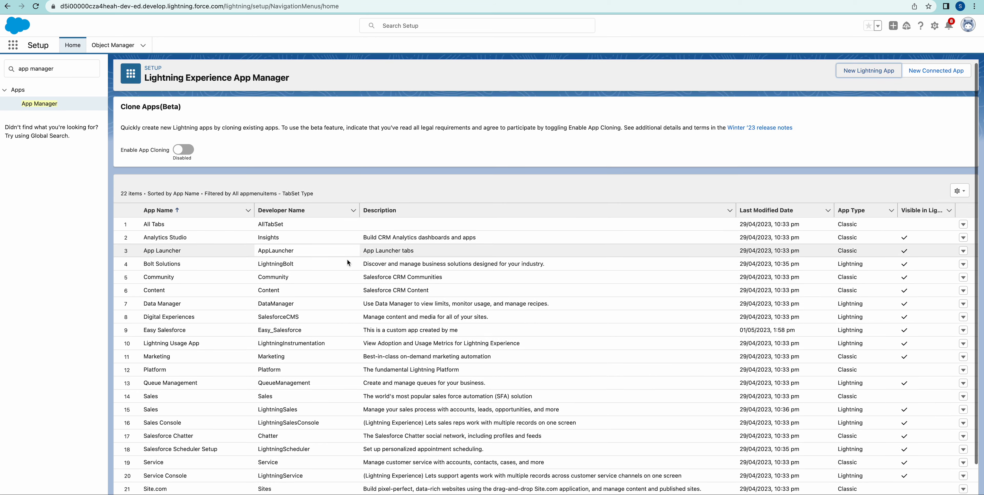
scroll(347, 263, down, 4)
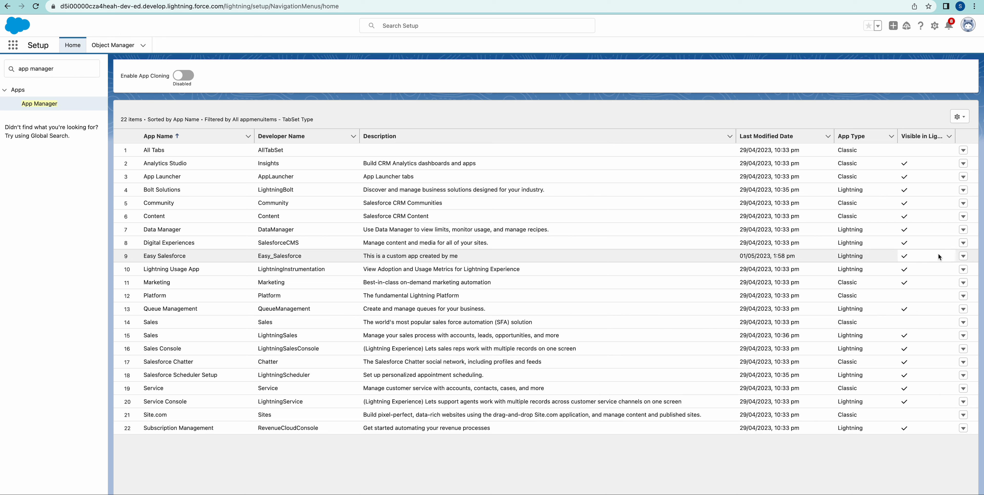
click(964, 257)
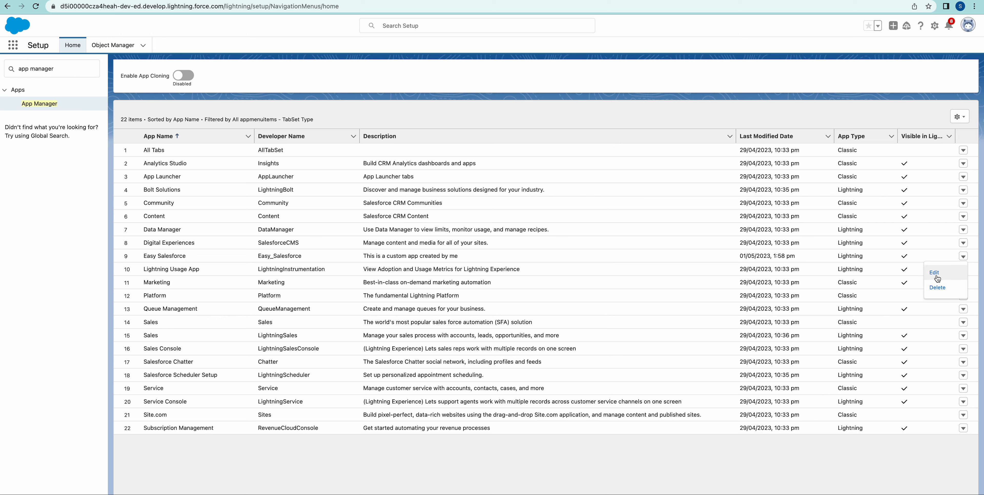
click(968, 257)
click(967, 257)
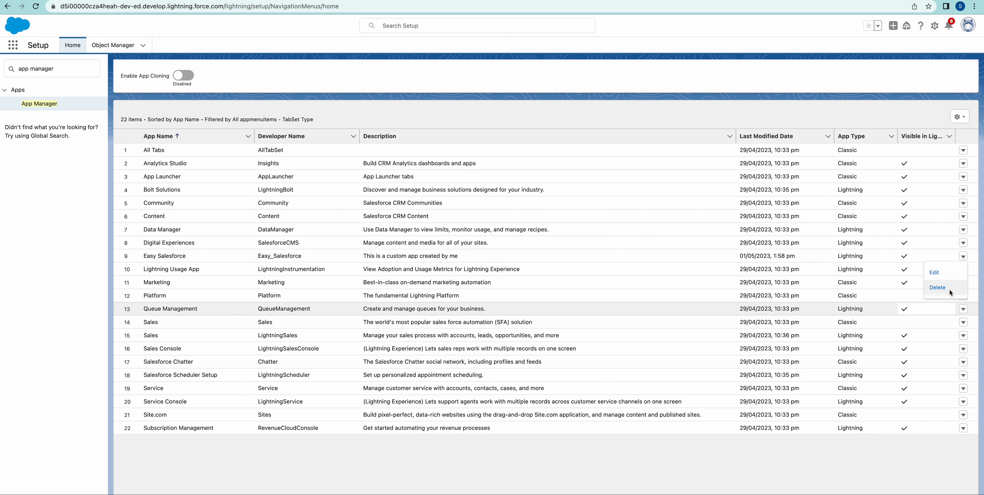
click(894, 469)
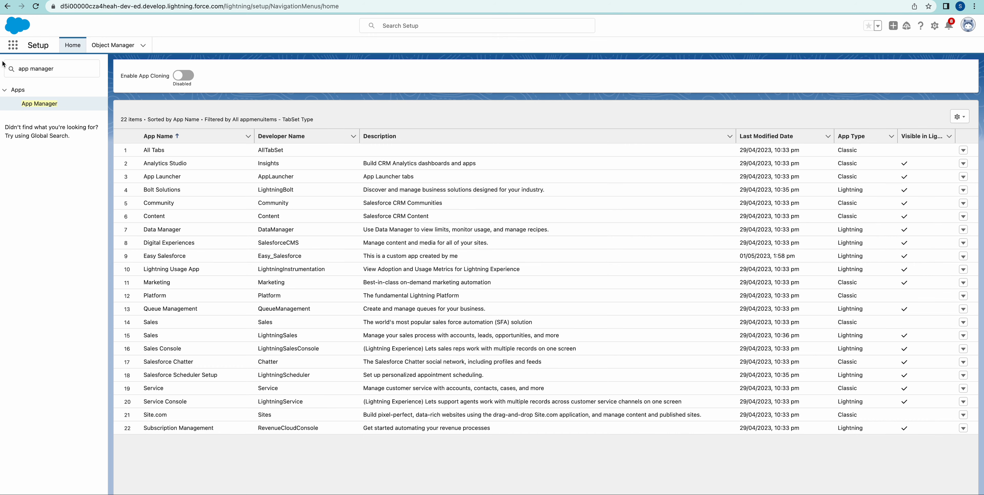
Find the Easy Salesforce app with the search term "easy", launch it, and open its navigation items for editing.
click(75, 47)
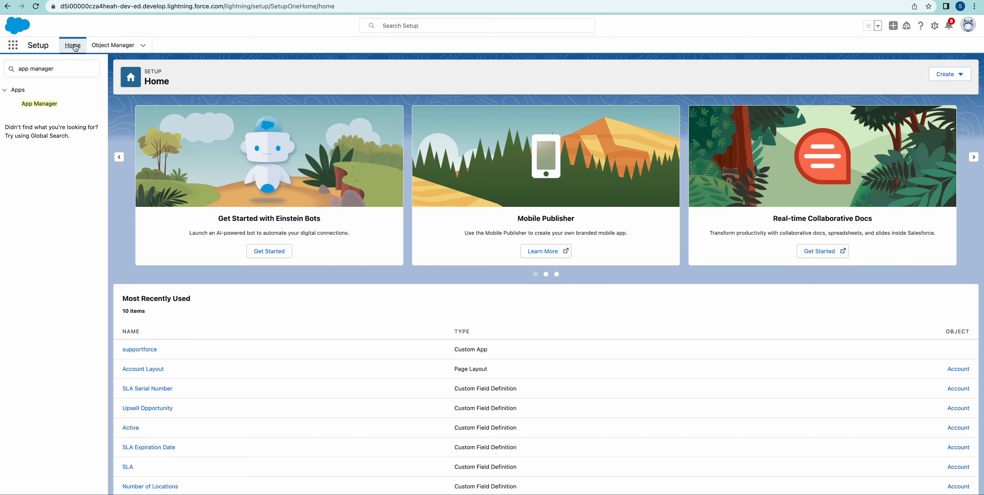
click(13, 45)
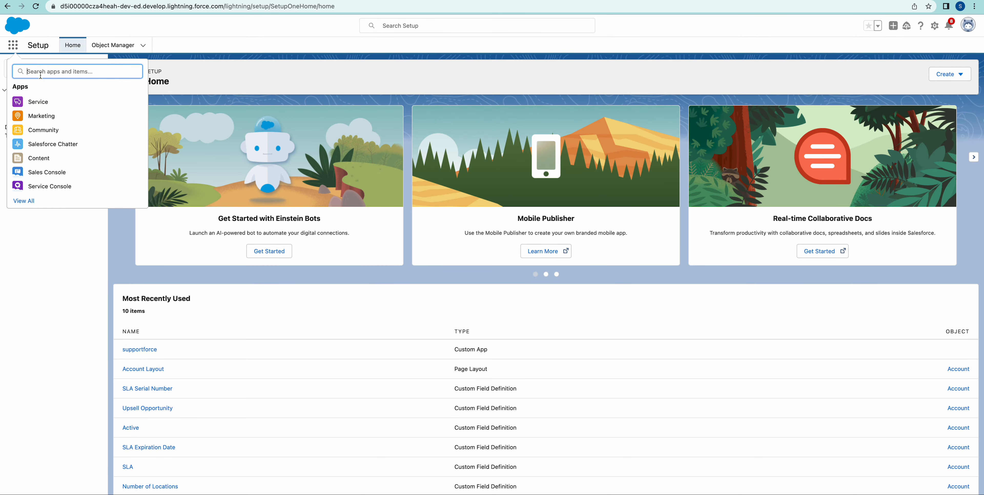
text(easy)
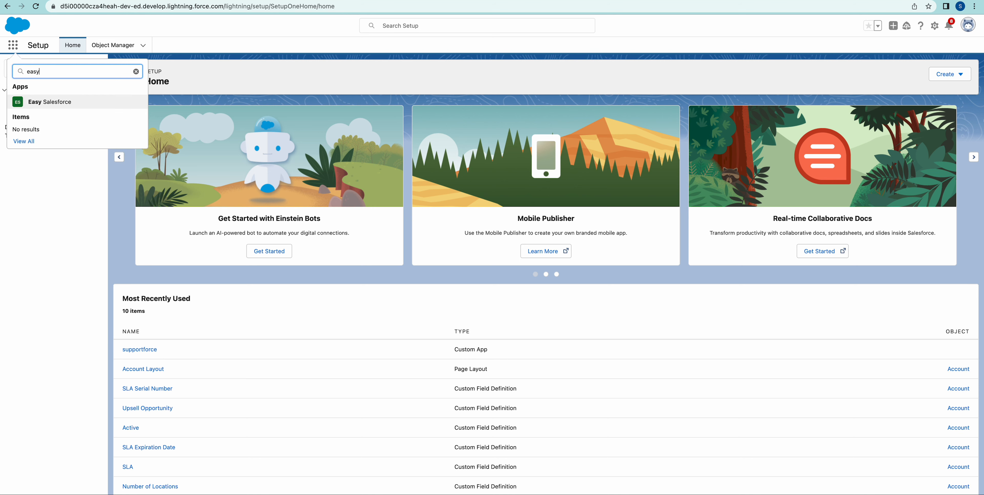
click(31, 102)
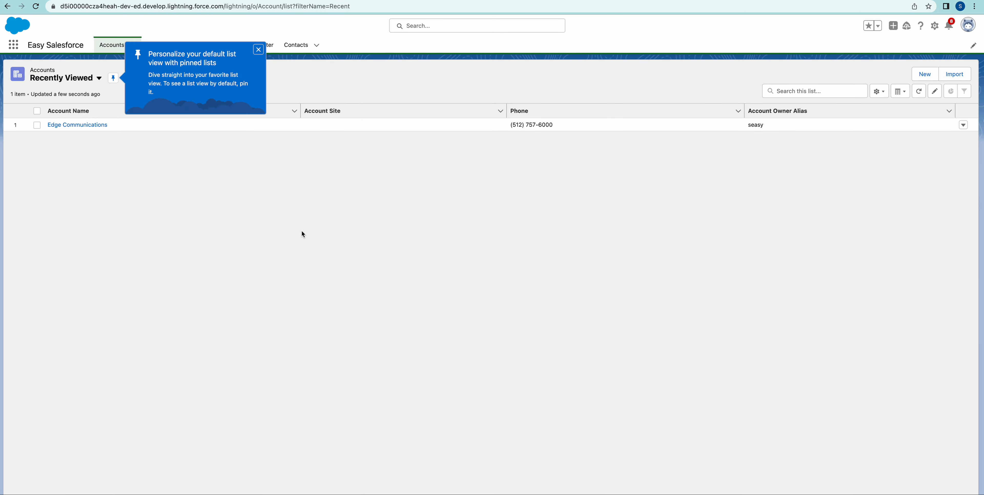
click(256, 51)
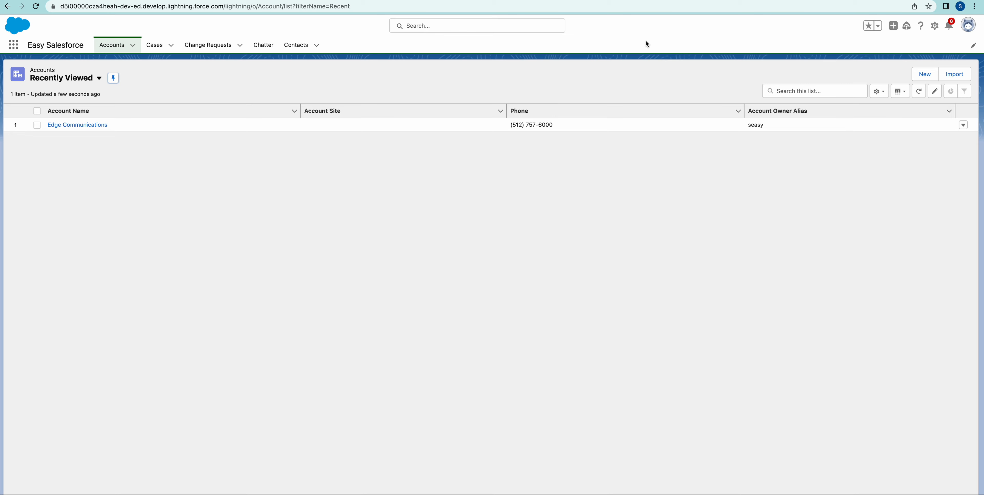
click(973, 45)
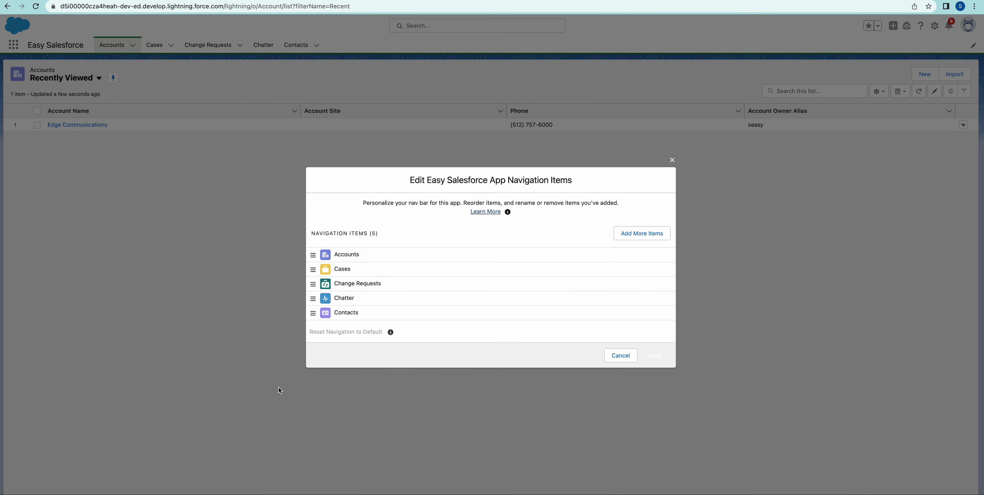
Select Alert Settings, Alternative Payment Methods and App Launcher from all available items as extra navigation items.
click(640, 235)
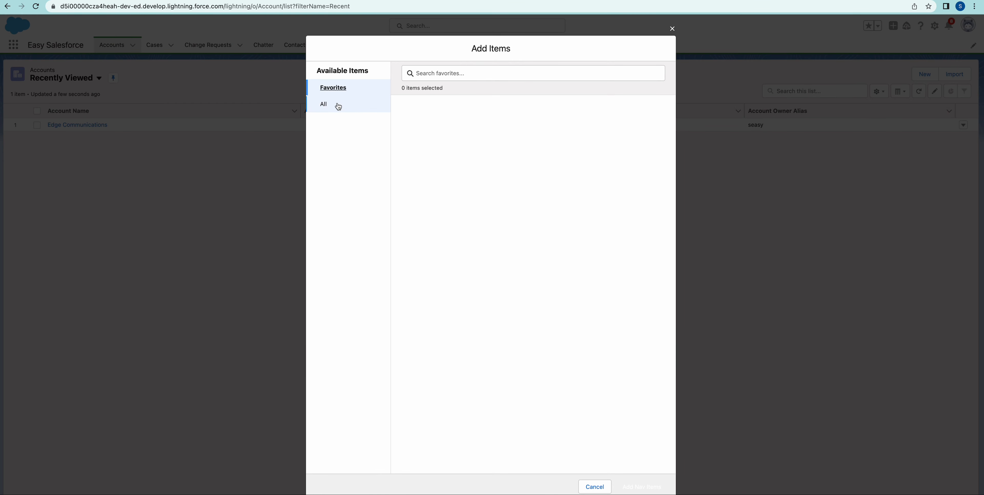
click(327, 104)
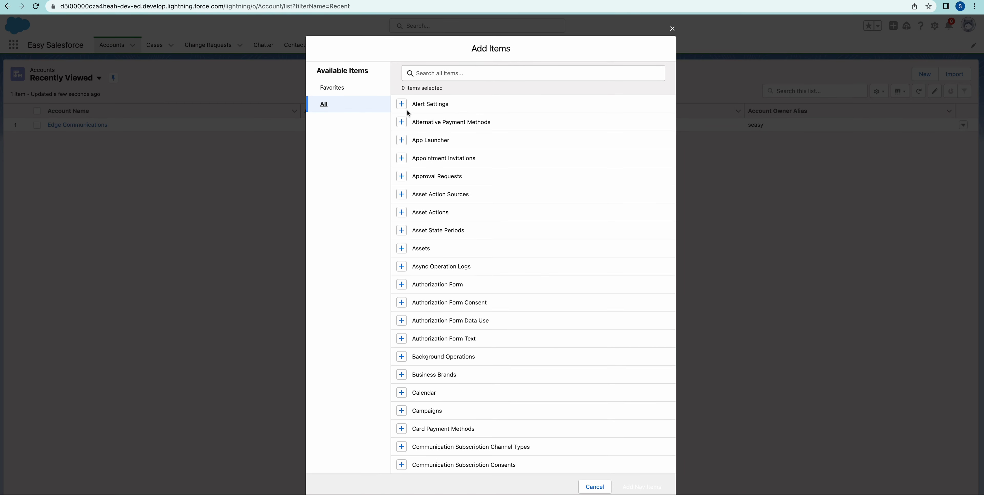
click(401, 104)
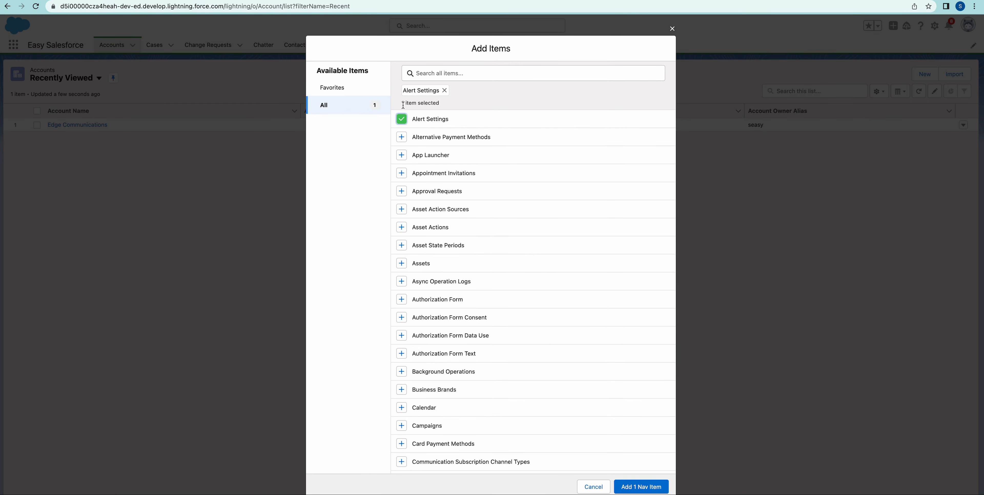
click(400, 137)
click(401, 155)
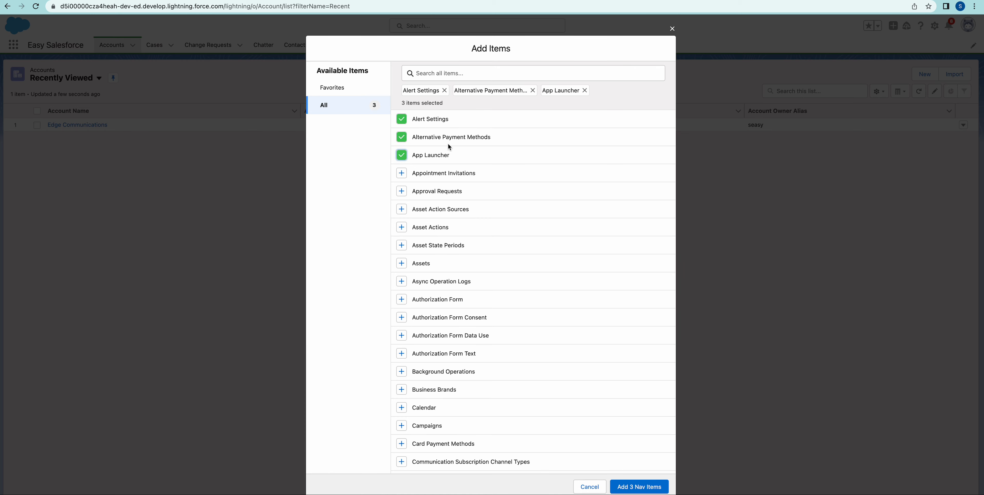
Deselect the three chosen items and cancel adding navigation items.
click(444, 90)
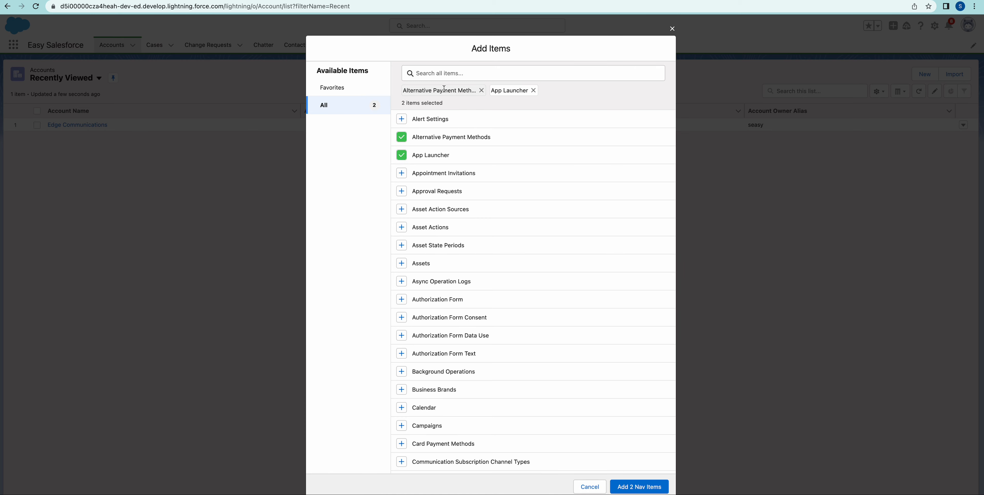
click(481, 92)
click(448, 92)
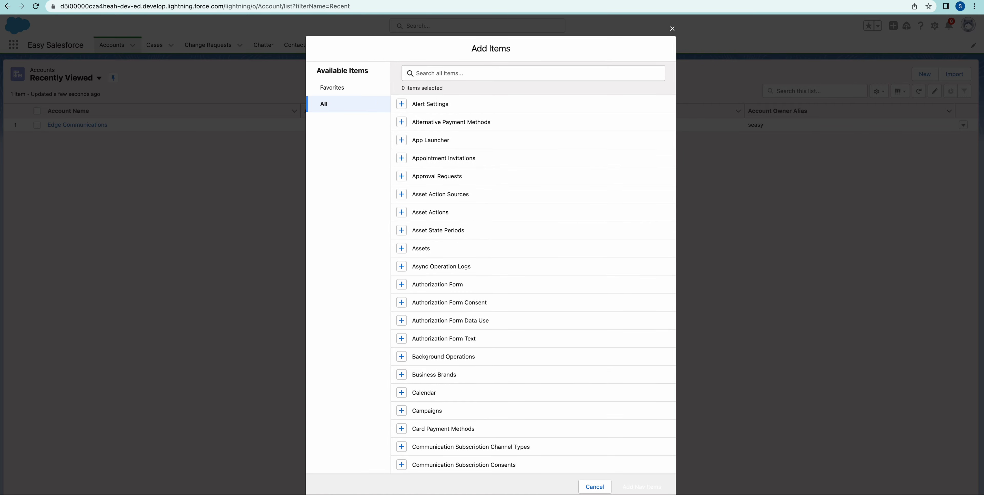
click(594, 487)
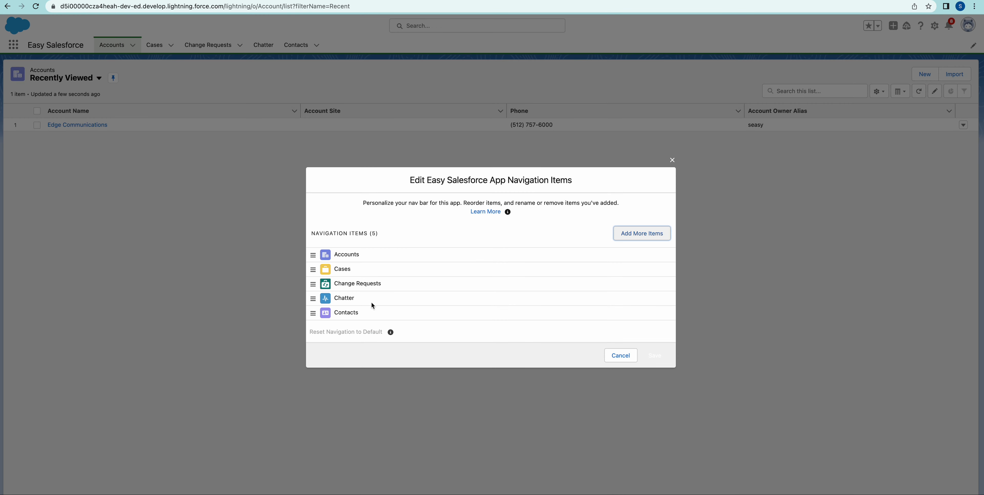
Reorder the navigation items to Contacts, Cases, Accounts, Change Requests, Chatter and save the order.
drag(312, 313, 312, 286)
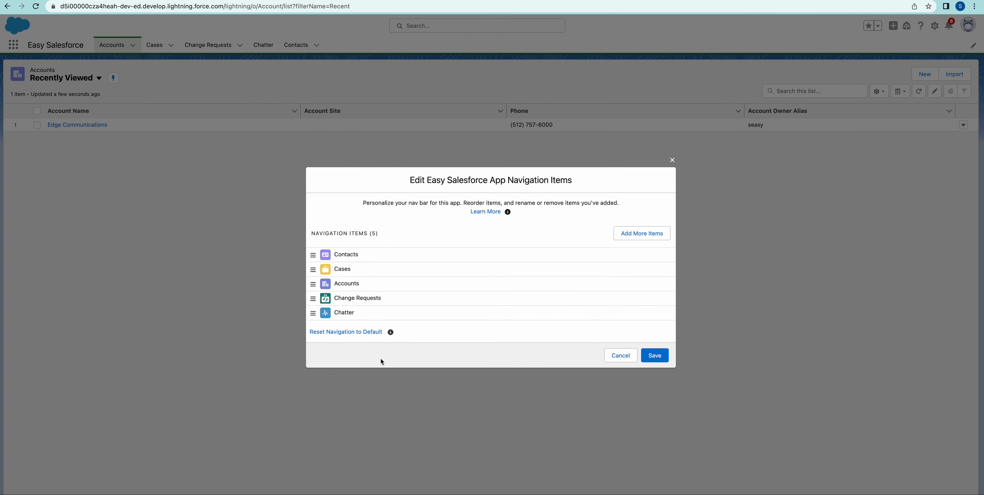
click(654, 357)
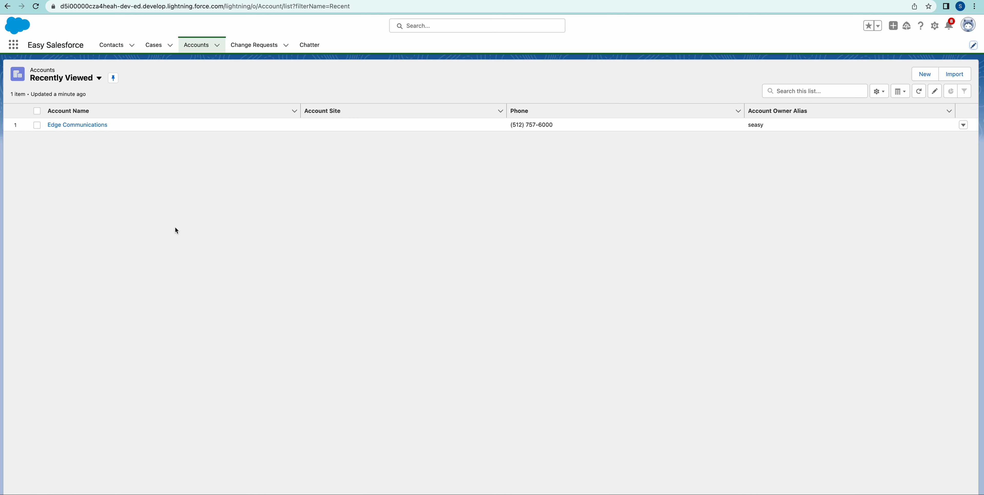
mouse_move(474, 0)
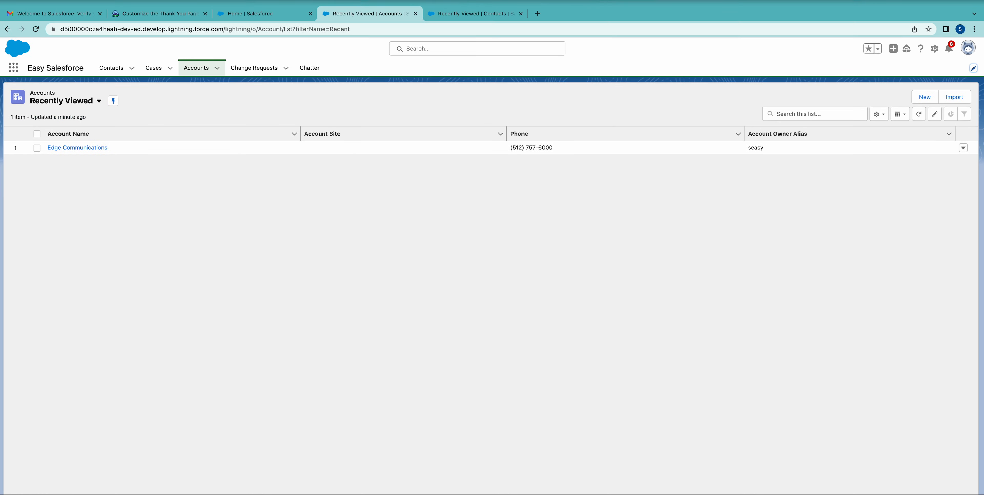